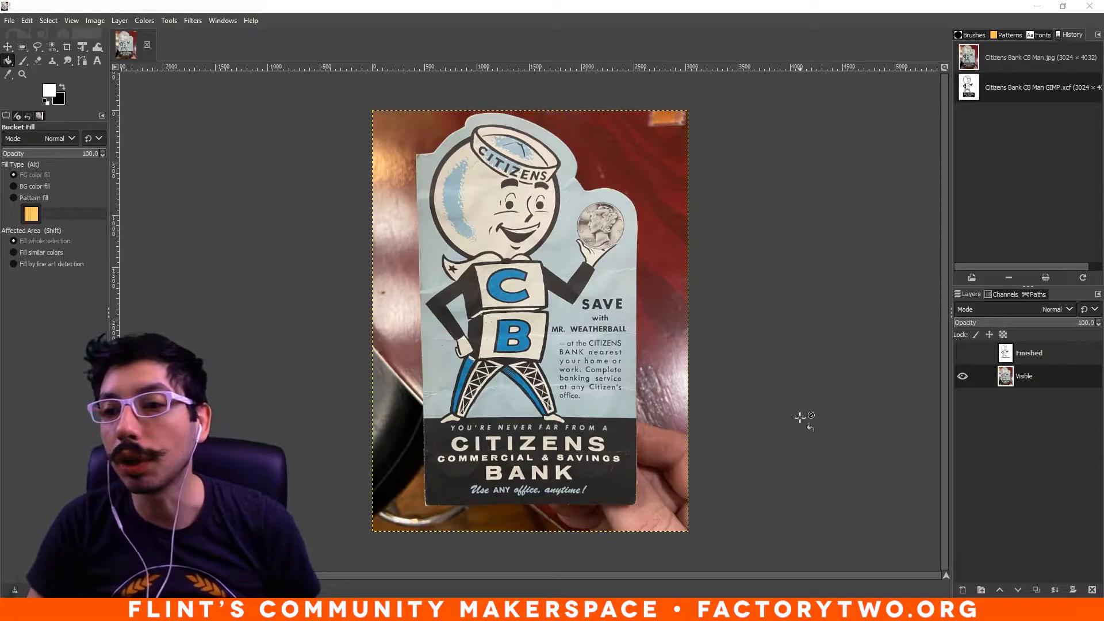
Toggle the Finished layer's visibility to compare the black-and-white artwork with the original photo.
{"action": "left_click", "coordinate": [961, 352]}
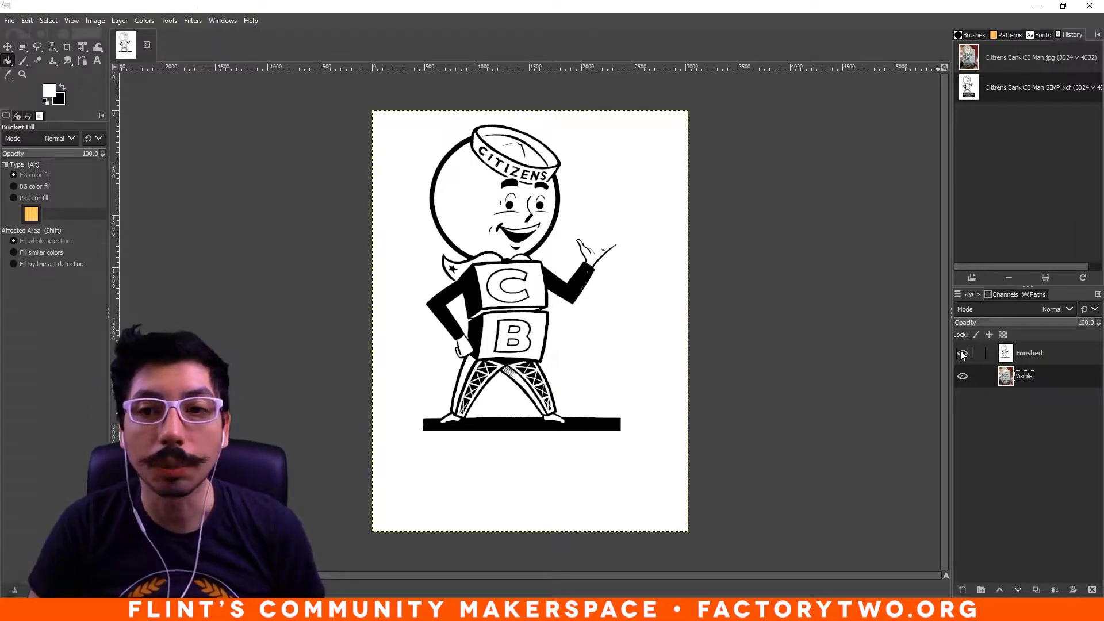
{"action": "left_click", "coordinate": [961, 352]}
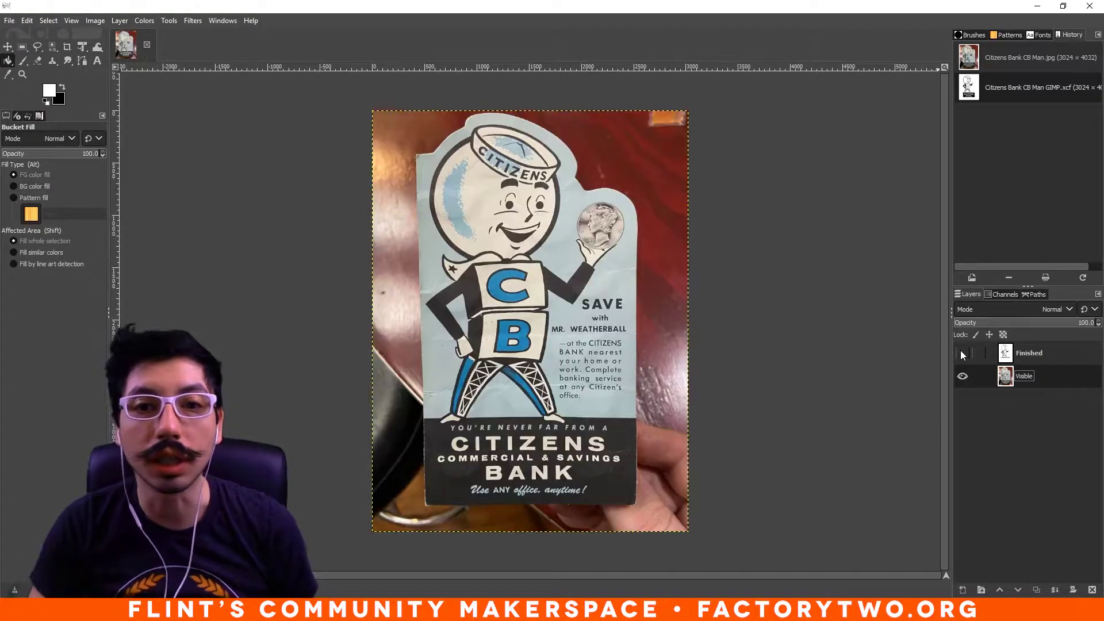
{"action": "left_click", "coordinate": [961, 352]}
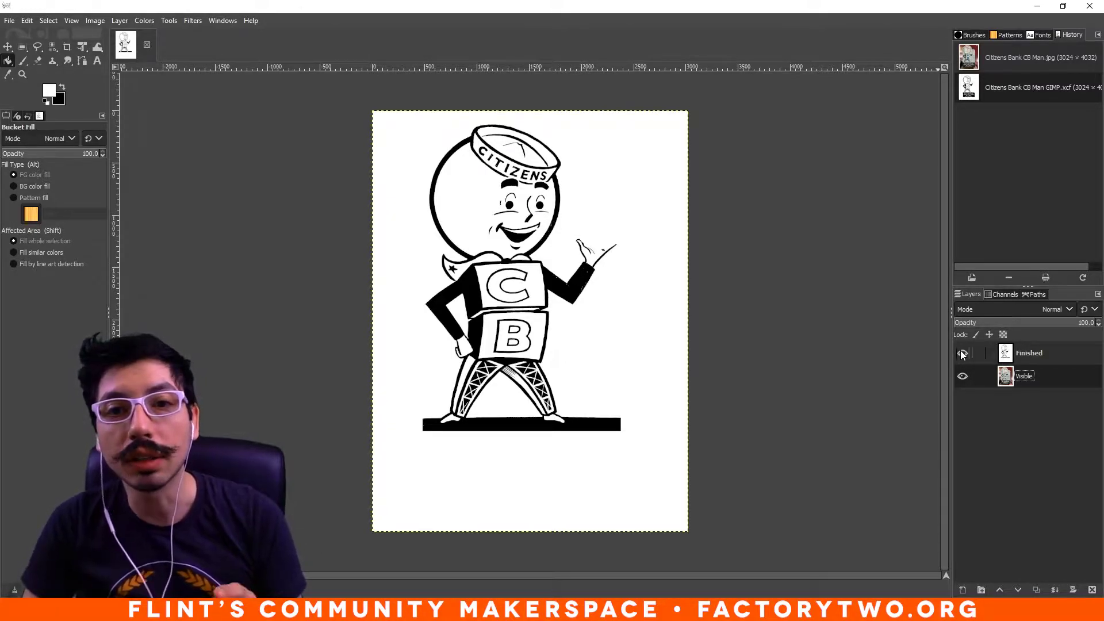
{"action": "left_click", "coordinate": [962, 352]}
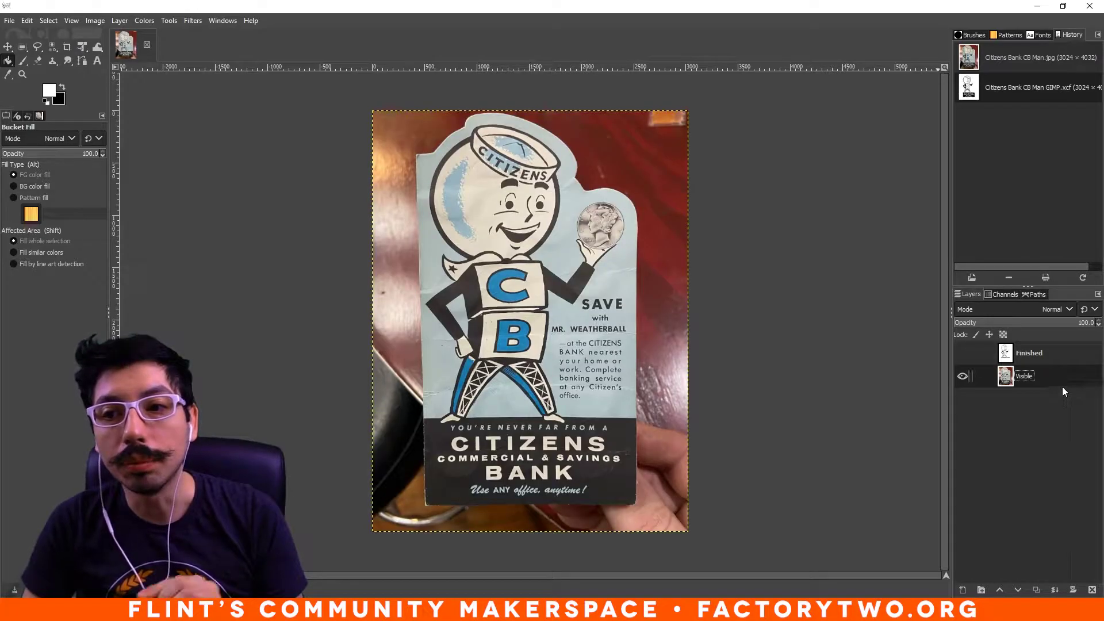
{"action": "left_click", "coordinate": [959, 353]}
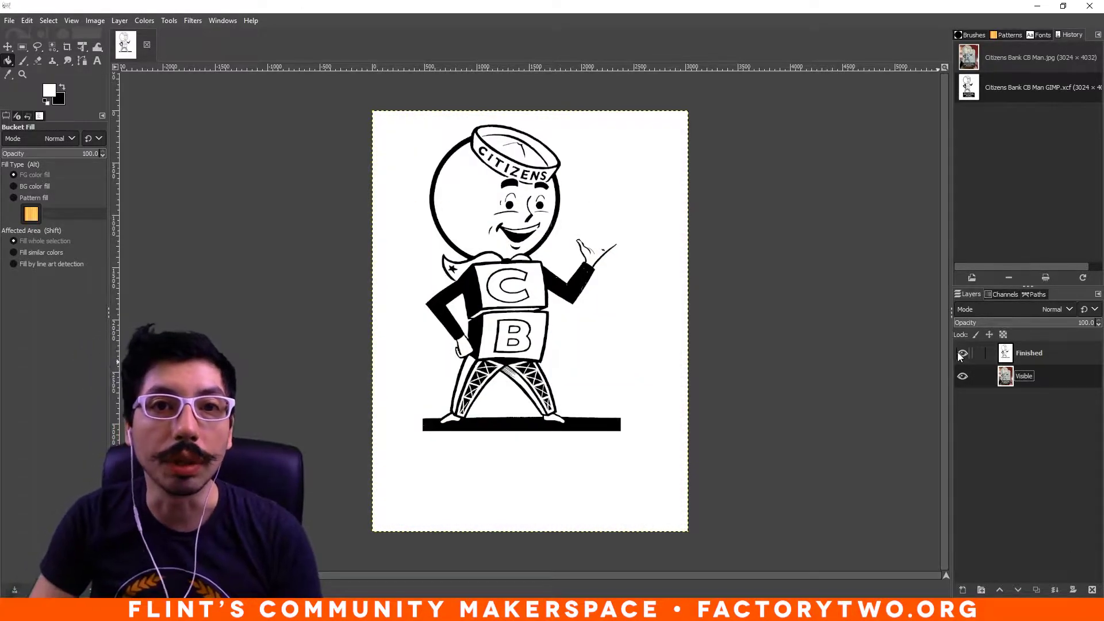
{"action": "left_click", "coordinate": [957, 352]}
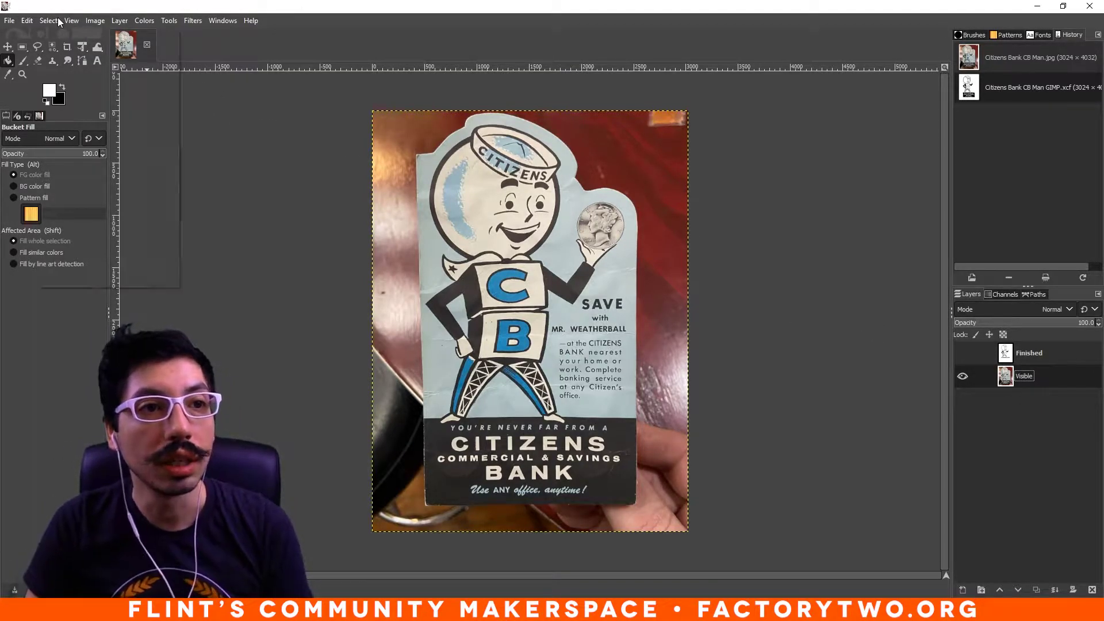
Set the Visible layer's input levels to black 67, gamma 0.70 and white 172, and compare it with the Finished layer.
{"action": "left_click", "coordinate": [144, 21]}
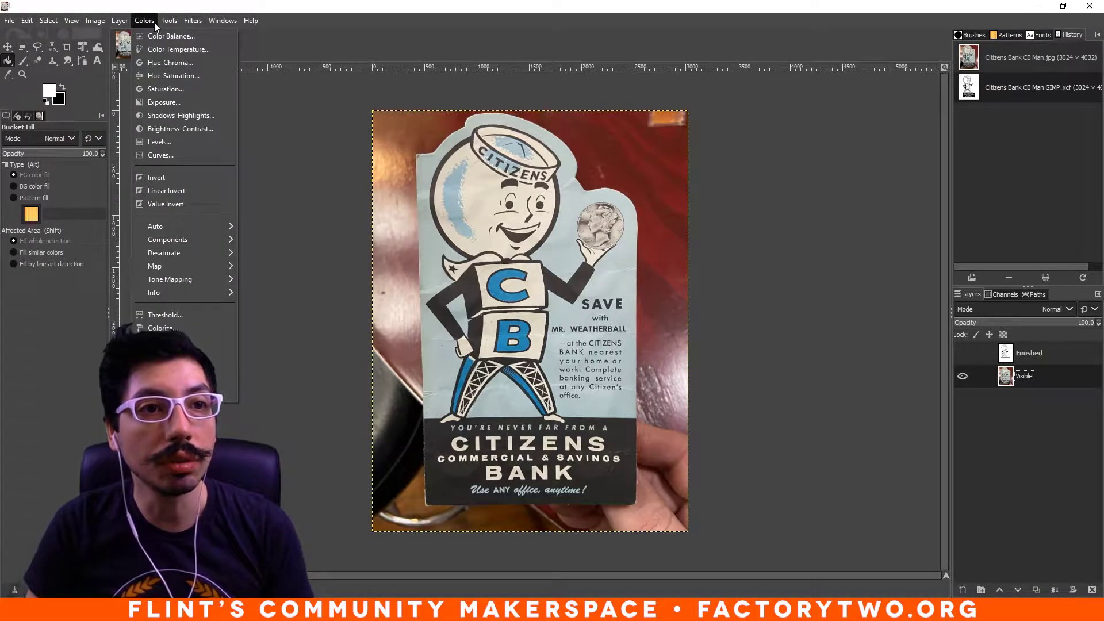
{"action": "left_click", "coordinate": [191, 141]}
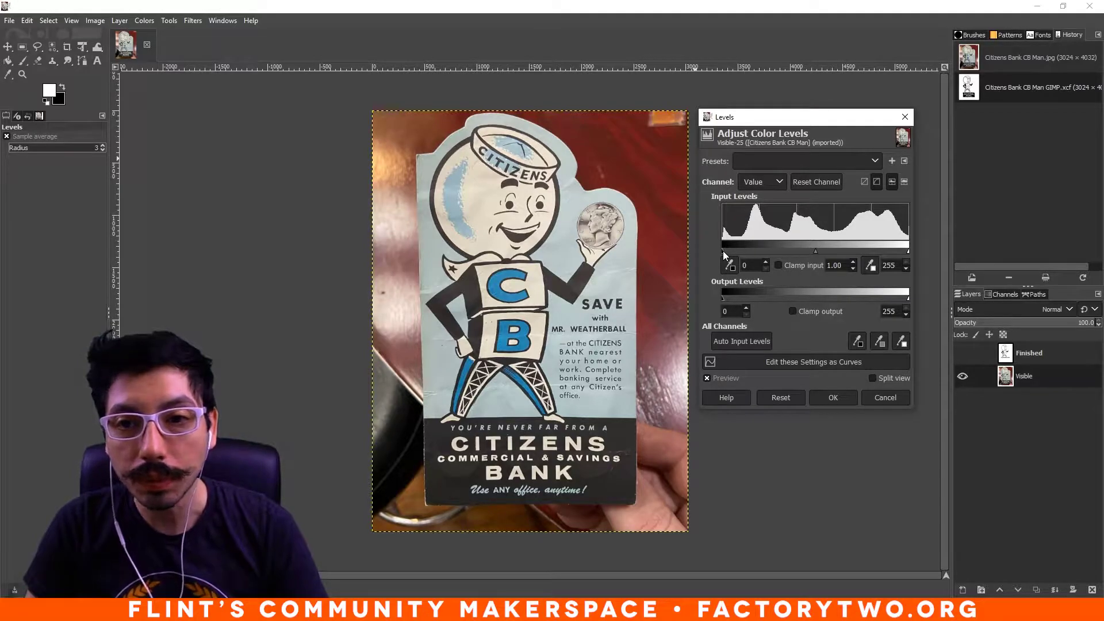
{"action": "left_click_drag", "start_coordinate": [723, 251], "coordinate": [770, 250]}
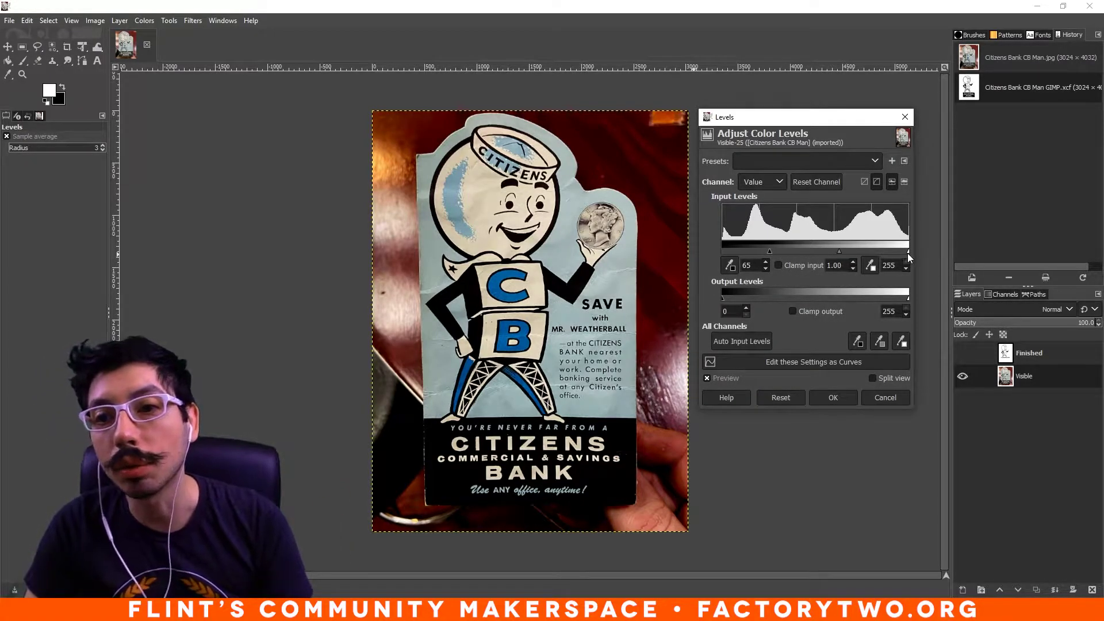
{"action": "left_click_drag", "start_coordinate": [907, 252], "coordinate": [851, 250]}
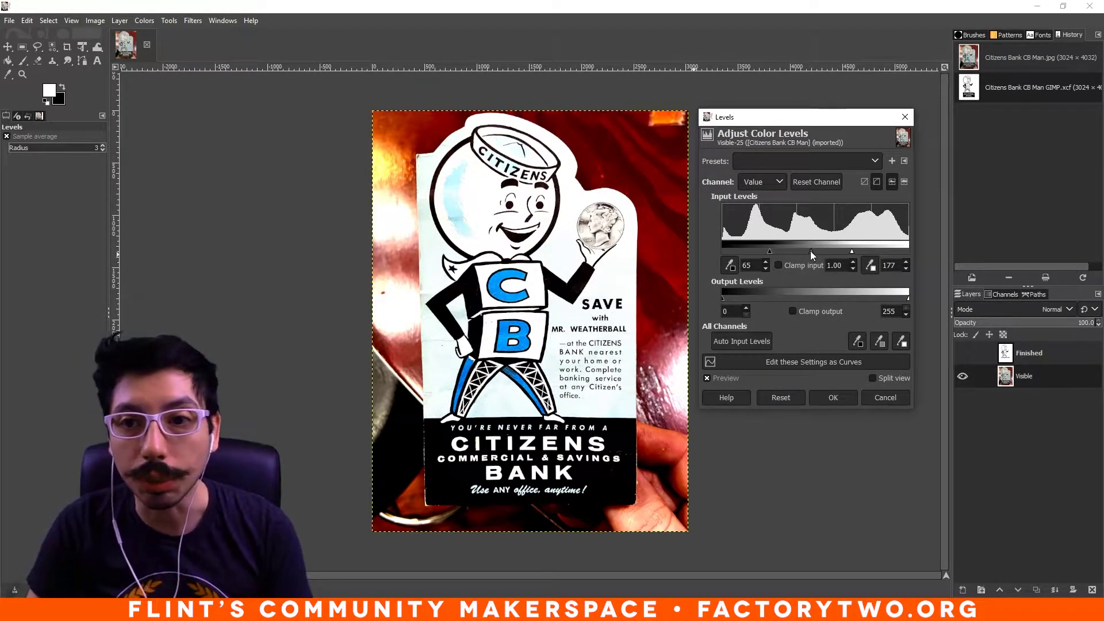
{"action": "left_click_drag", "start_coordinate": [851, 249], "coordinate": [850, 249]}
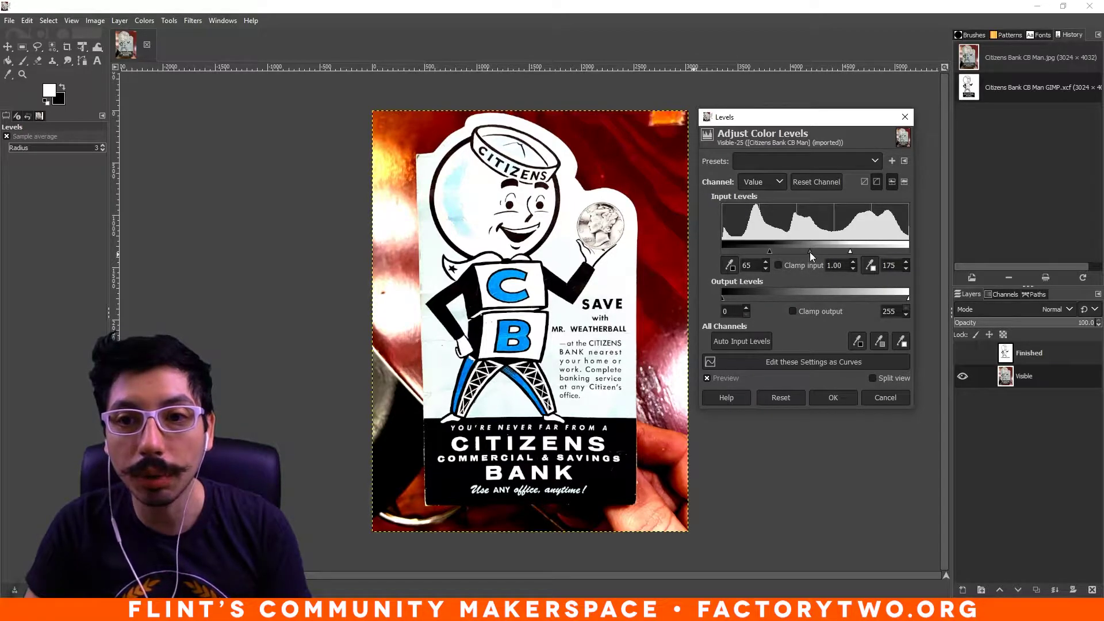
{"action": "left_click_drag", "start_coordinate": [809, 252], "coordinate": [771, 253]}
{"action": "left_click", "coordinate": [771, 253]}
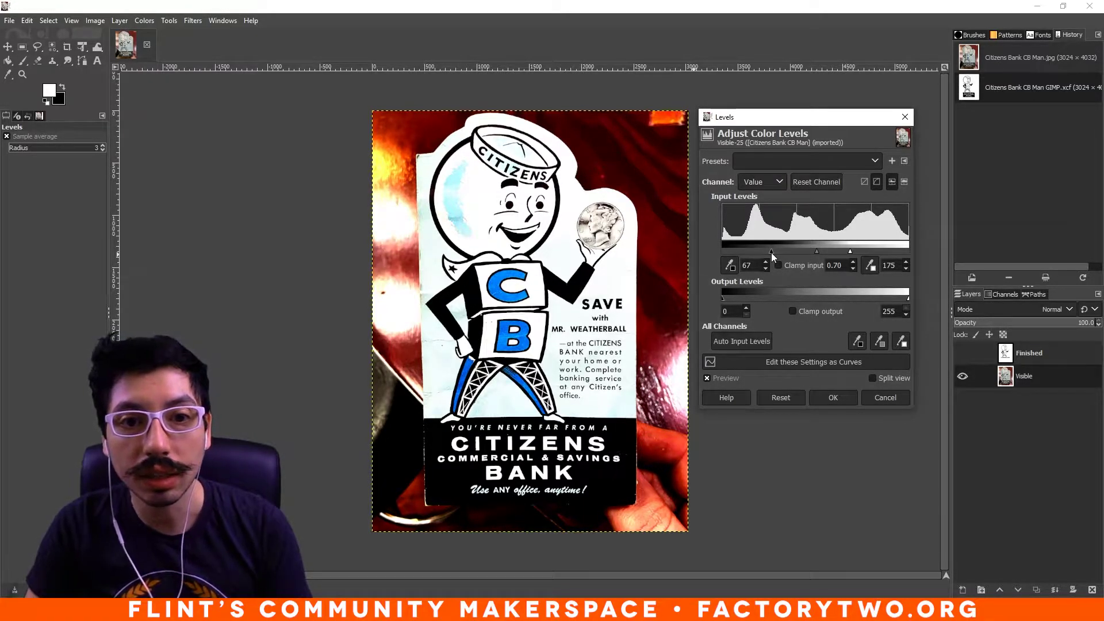
{"action": "left_click_drag", "start_coordinate": [849, 252], "coordinate": [849, 252]}
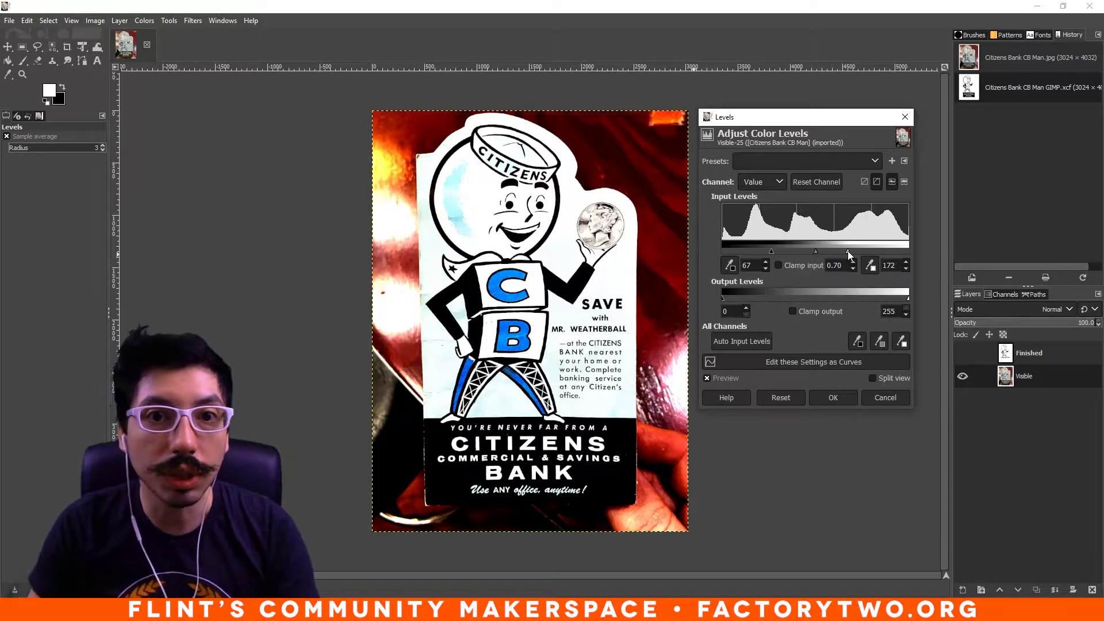
{"action": "left_click", "coordinate": [833, 397]}
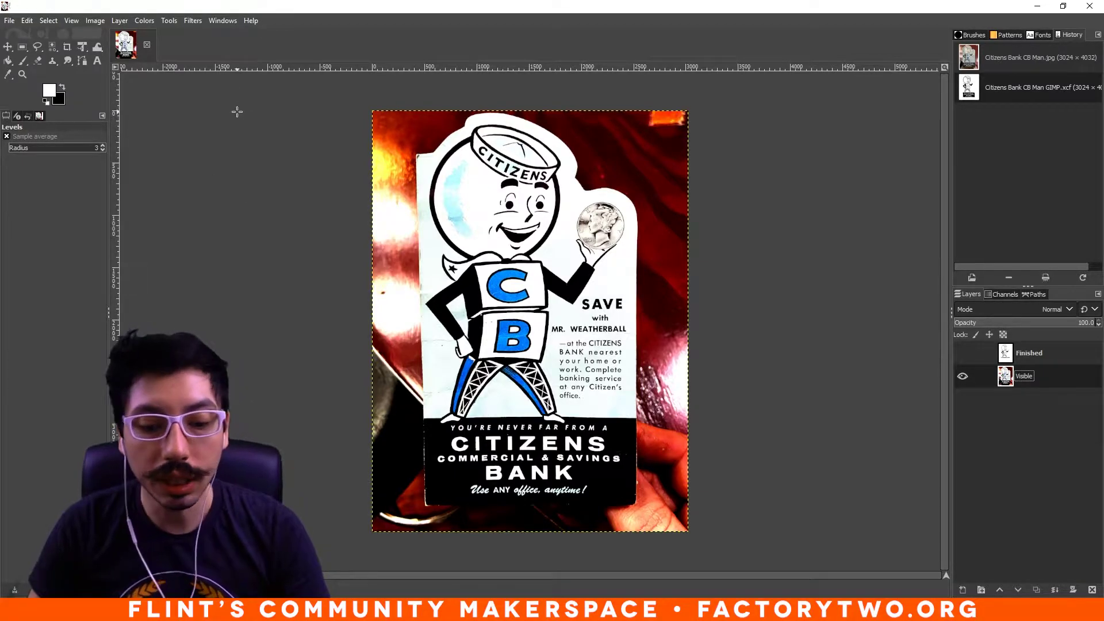
{"action": "left_click", "coordinate": [962, 353]}
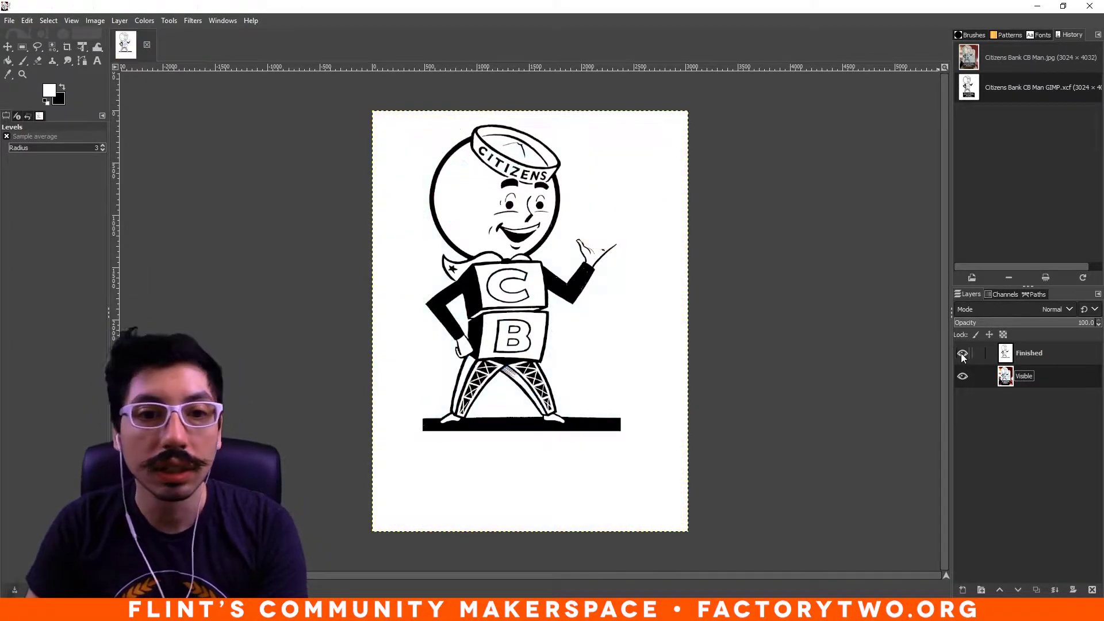
{"action": "left_click", "coordinate": [962, 353]}
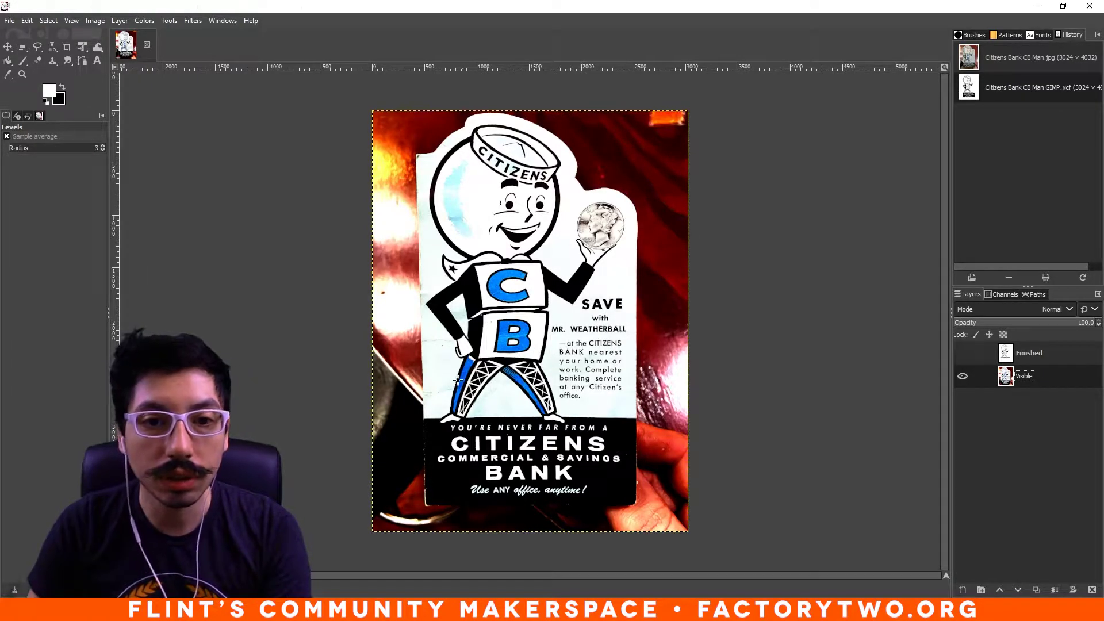
Select the blue areas of the C, the B and the trouser legs by color, adding missed blue shades to the selection.
{"action": "scroll", "coordinate": [458, 380], "scroll_direction": "up", "scroll_amount": 4}
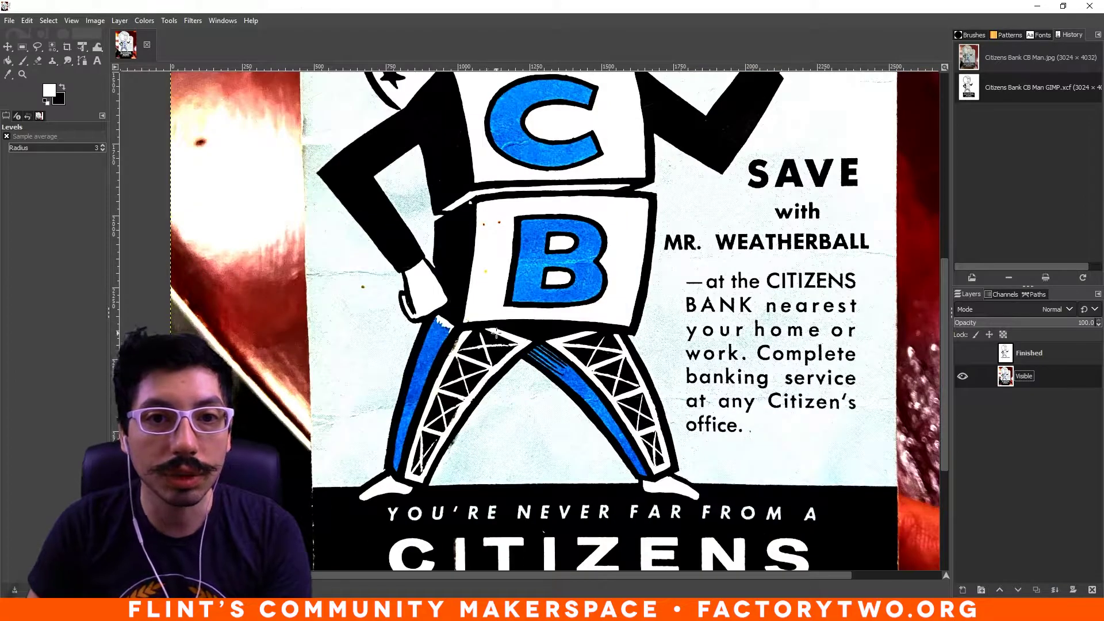
{"action": "scroll", "coordinate": [160, 111], "scroll_direction": "up", "scroll_amount": 1}
{"action": "scroll", "coordinate": [161, 112], "scroll_direction": "right", "scroll_amount": 1}
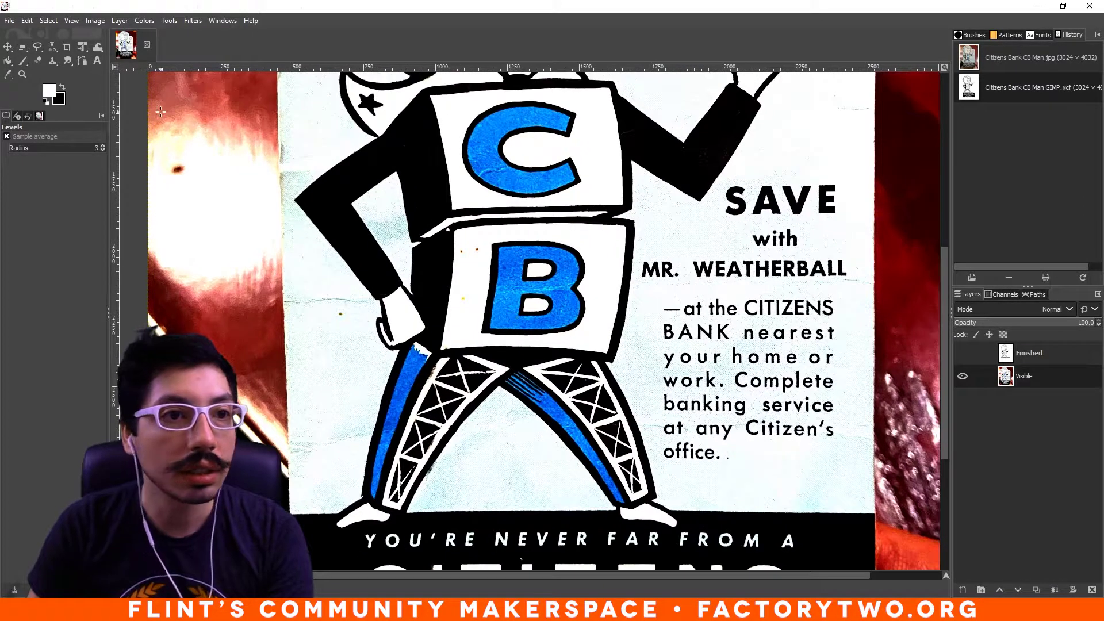
{"action": "left_click", "coordinate": [52, 46]}
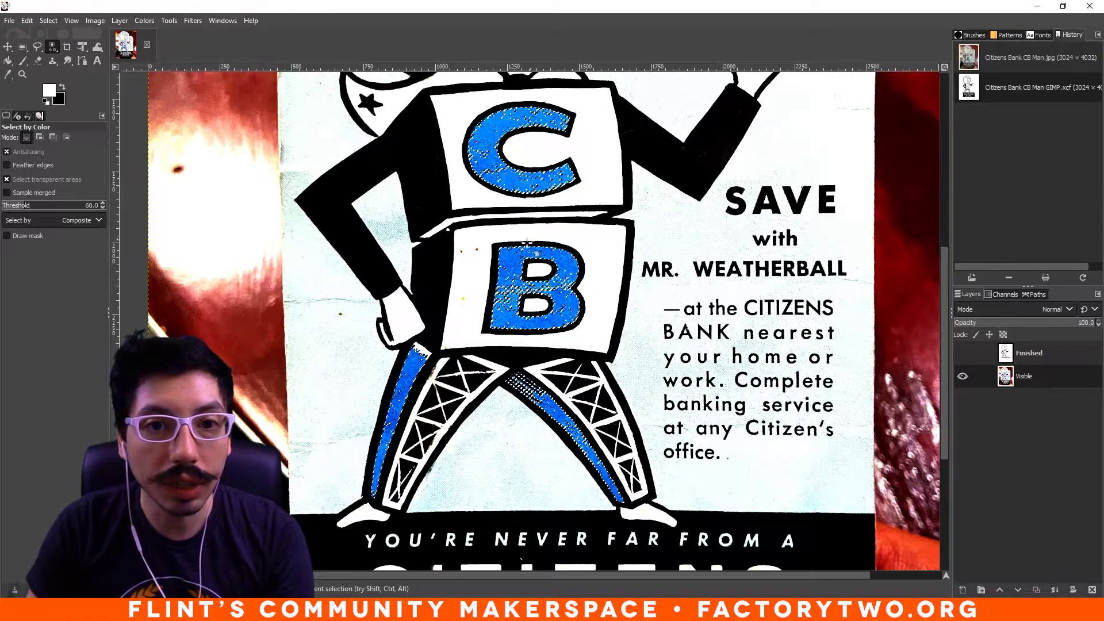
{"action": "left_click_drag", "start_coordinate": [527, 242], "coordinate": [527, 305]}
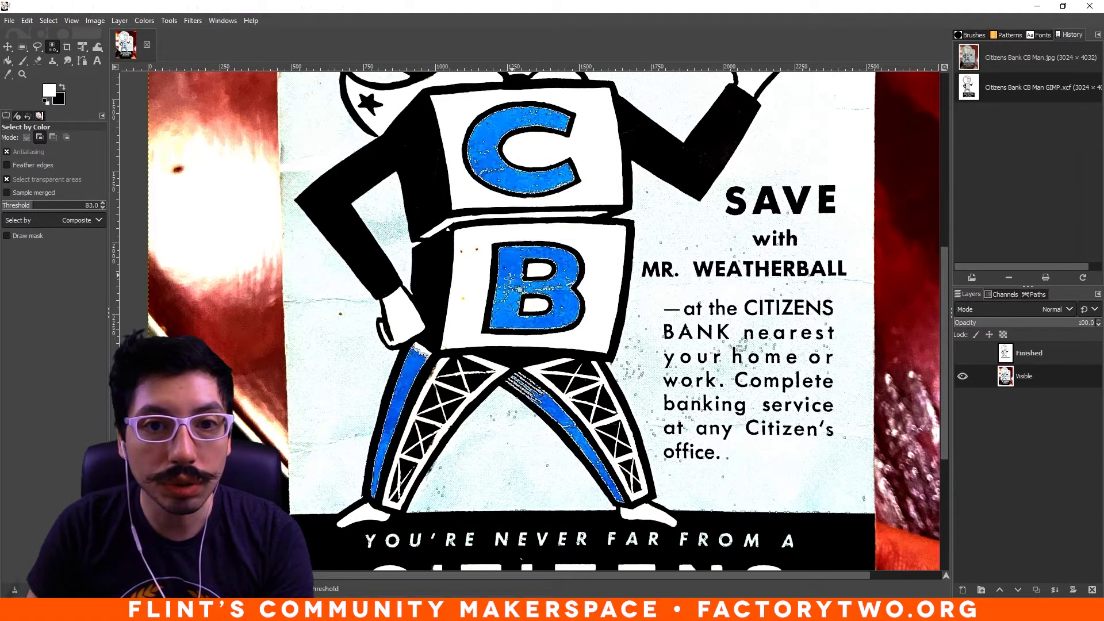
{"action": "left_click", "coordinate": [514, 288], "text": "shift"}
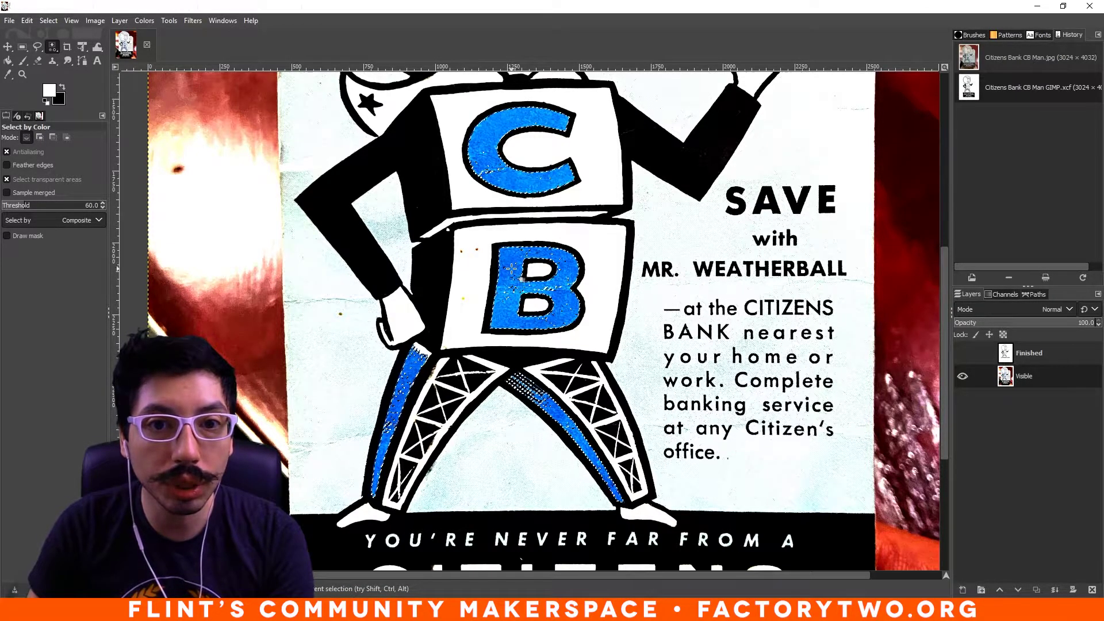
{"action": "key", "text": "shift"}
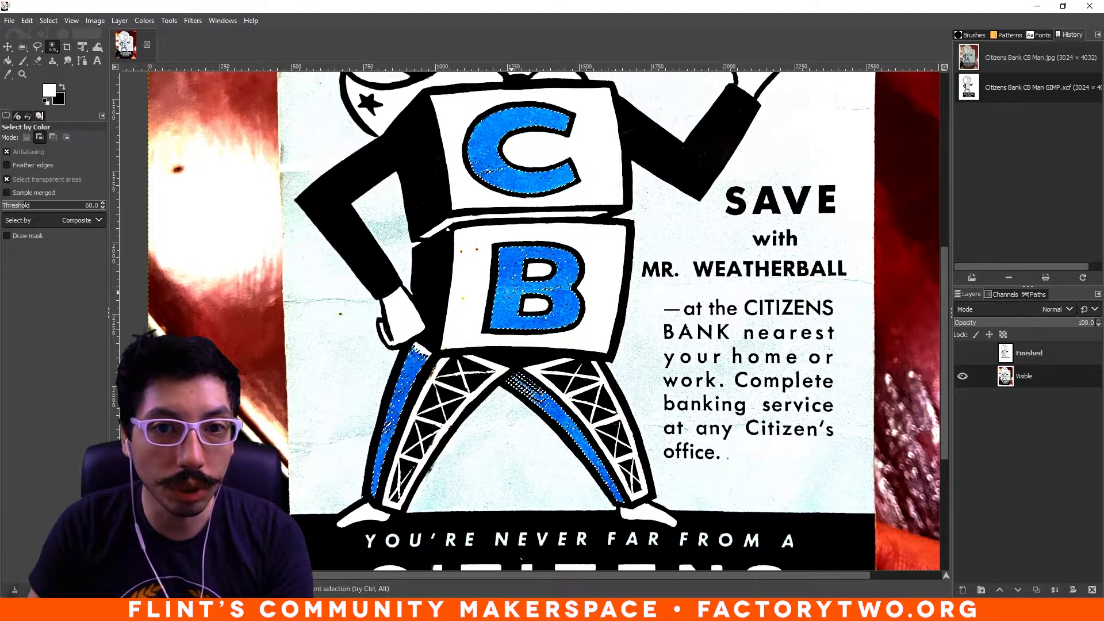
{"action": "left_click", "coordinate": [512, 296], "text": "shift"}
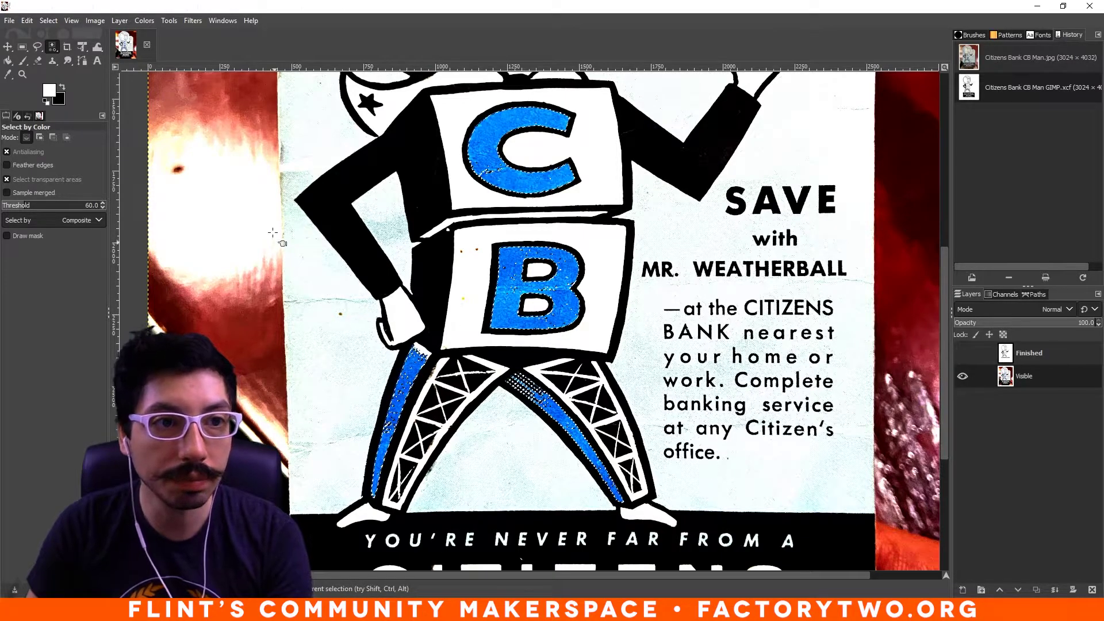
Fill the selected blue areas of the letters and trouser legs with white and clear the selection.
{"action": "key", "text": "shift+b"}
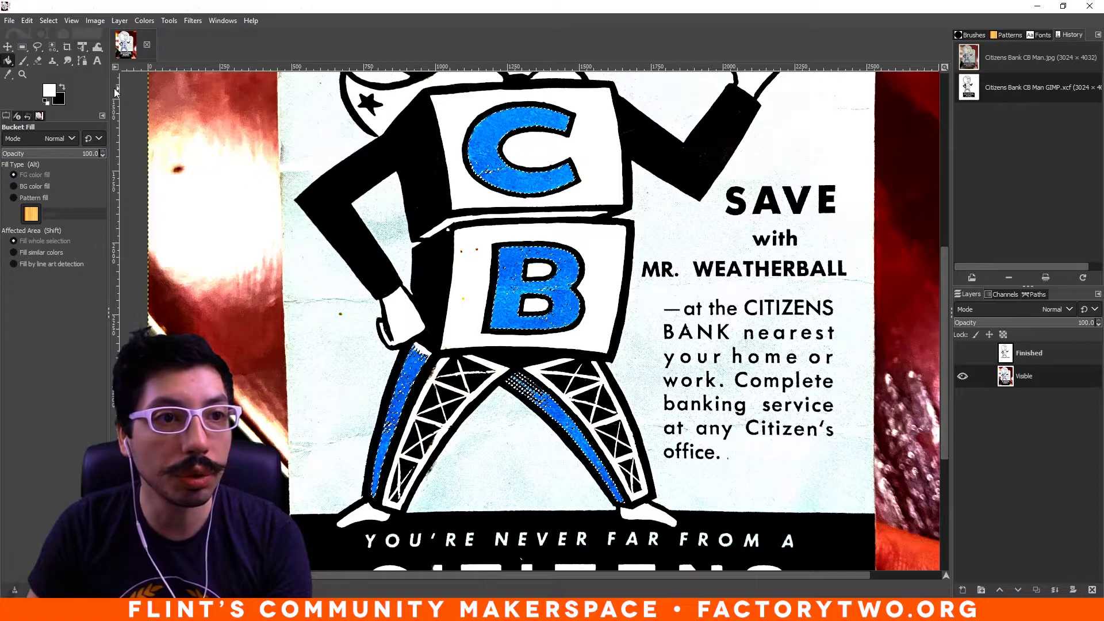
{"action": "left_click", "coordinate": [496, 257]}
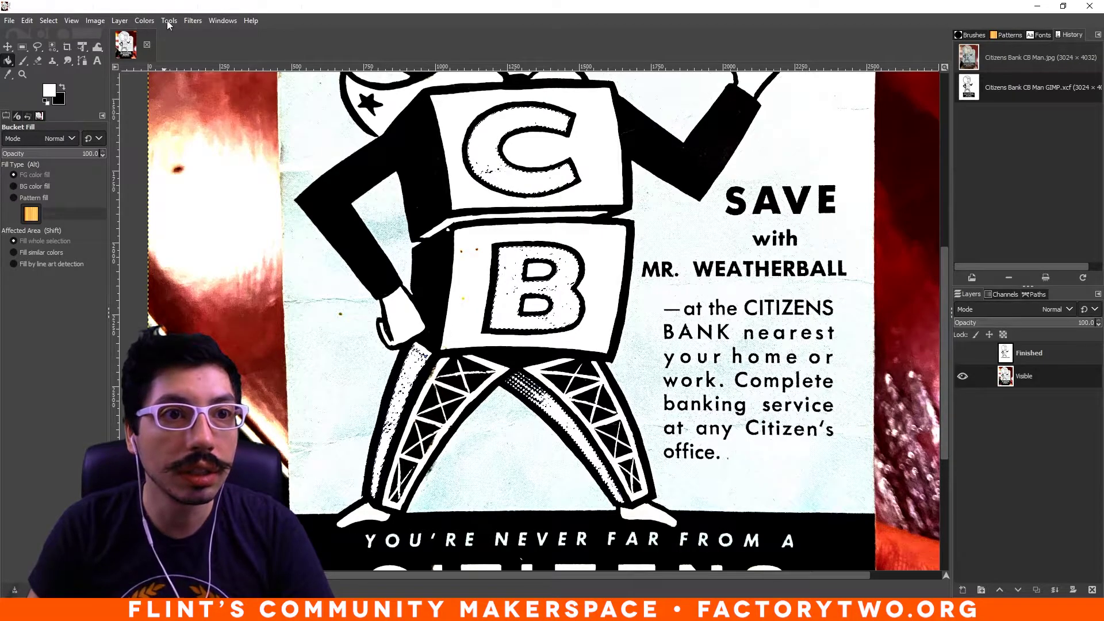
{"action": "right_click", "coordinate": [444, 163]}
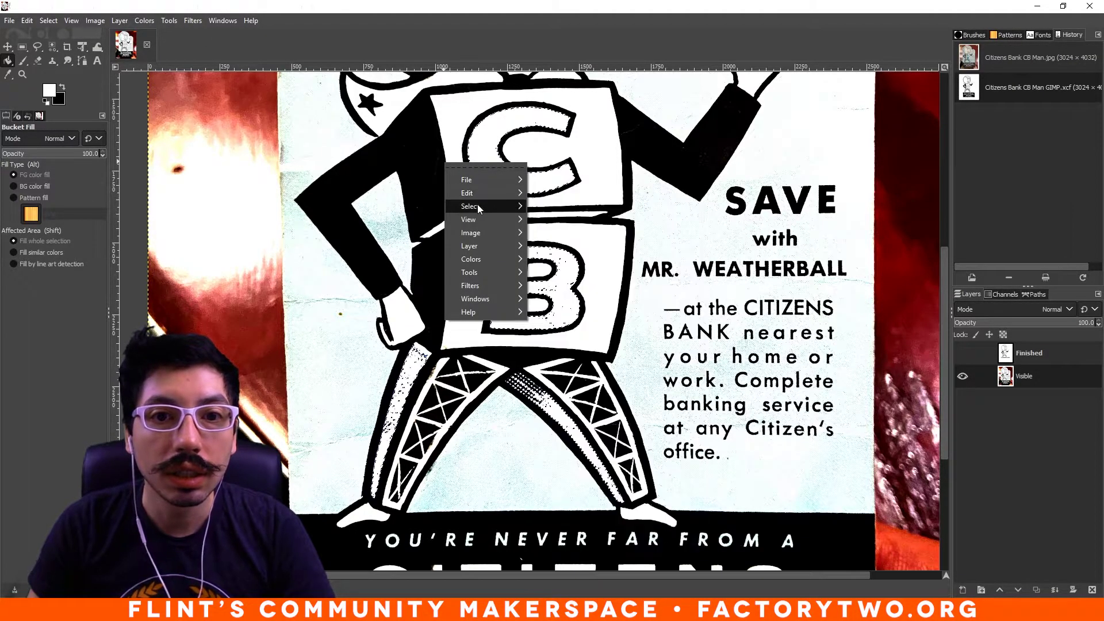
{"action": "mouse_move", "coordinate": [477, 206]}
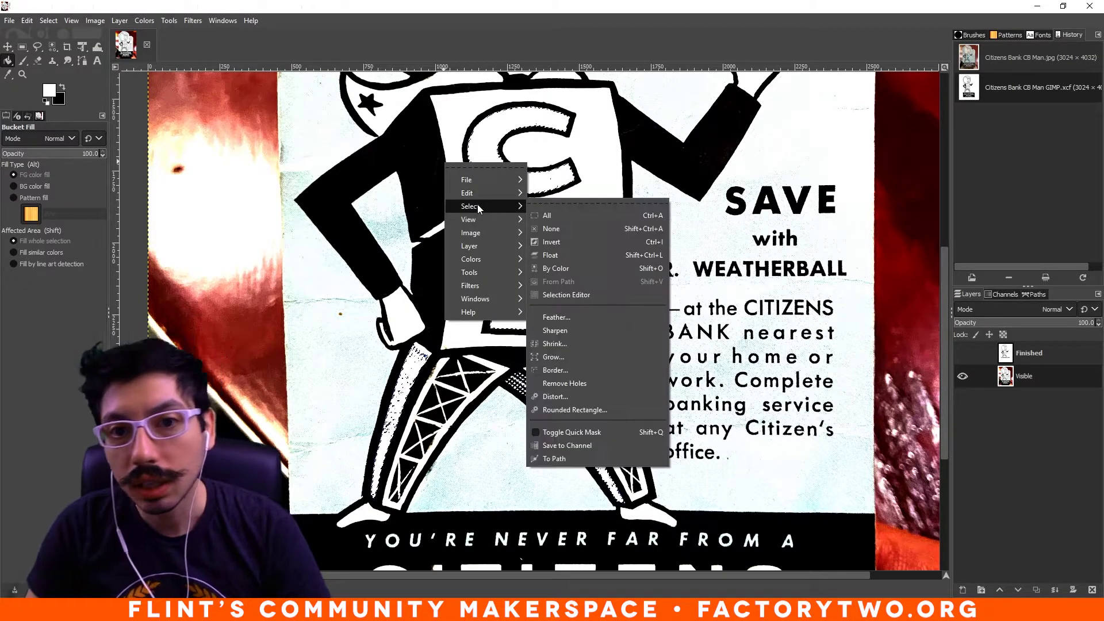
{"action": "left_click", "coordinate": [563, 230]}
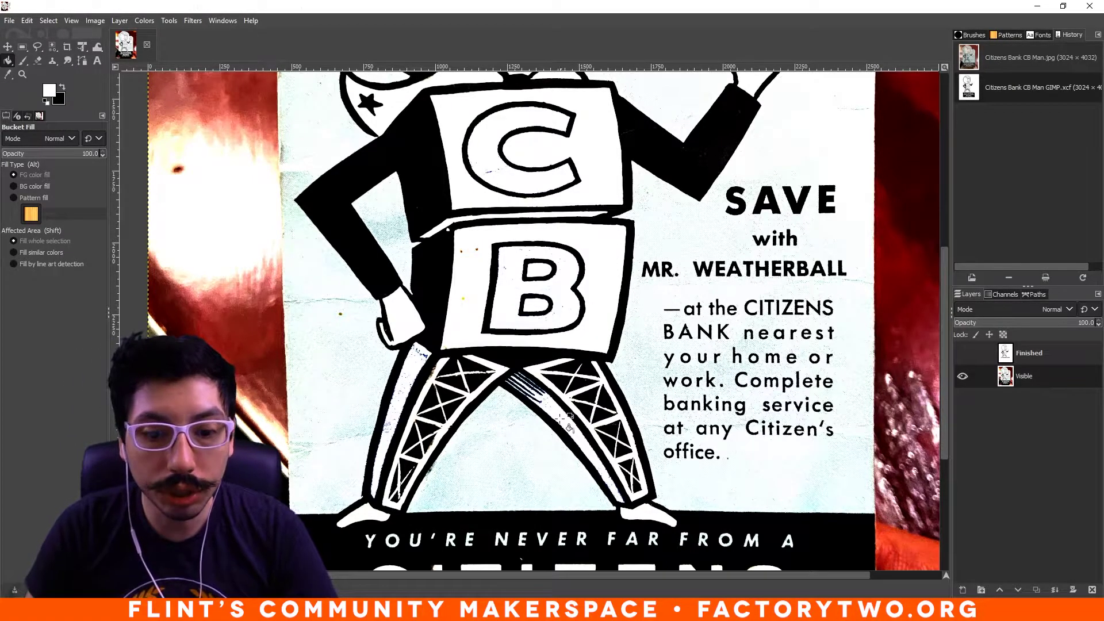
Compare the whitened letters and trouser legs with the Finished layer and examine the remaining blue marks.
{"action": "left_click", "coordinate": [962, 353]}
{"action": "left_click", "coordinate": [962, 353]}
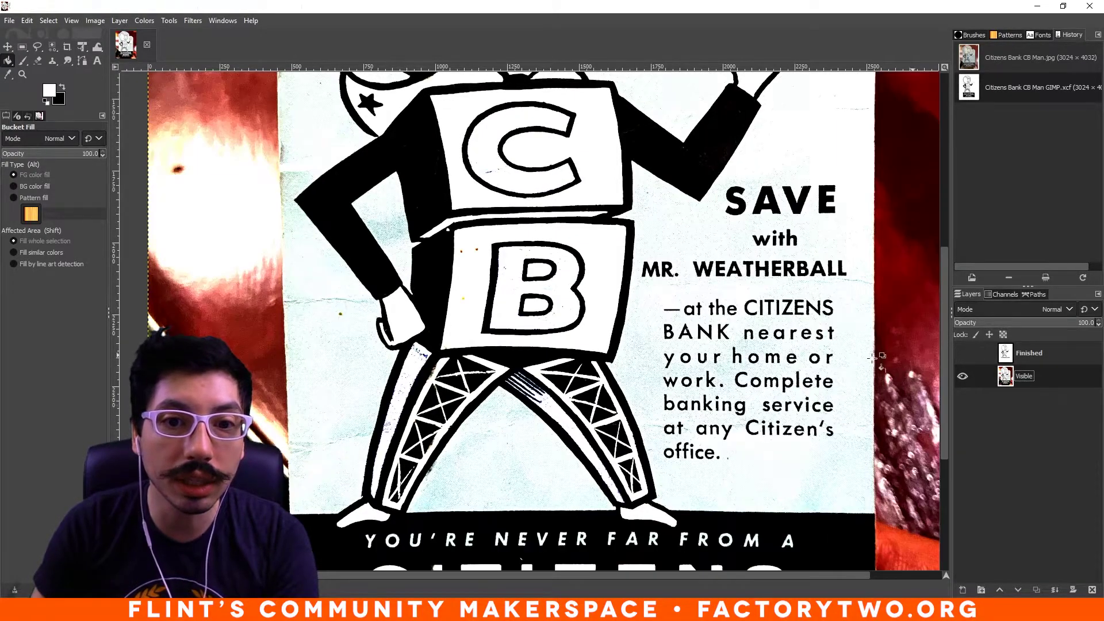
{"action": "scroll", "coordinate": [540, 408], "scroll_direction": "up", "scroll_amount": 3}
{"action": "scroll", "coordinate": [540, 408], "scroll_direction": "down", "scroll_amount": 3}
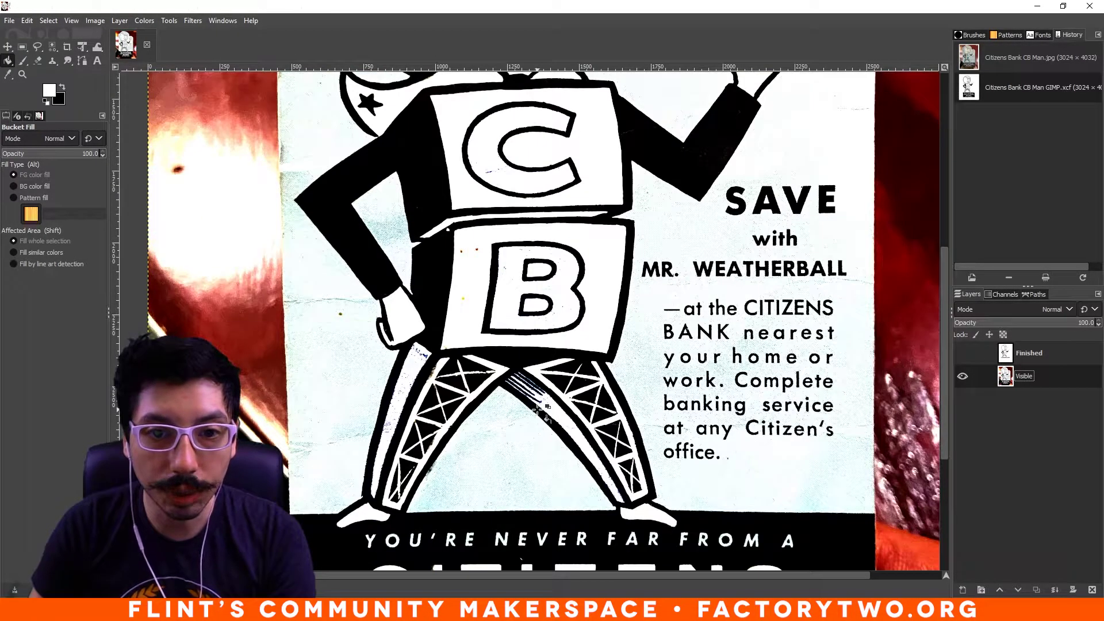
Select the remaining dark blue around the stripes on the character's leg by color and fill it with white.
{"action": "scroll", "coordinate": [540, 408], "scroll_direction": "up", "scroll_amount": 5}
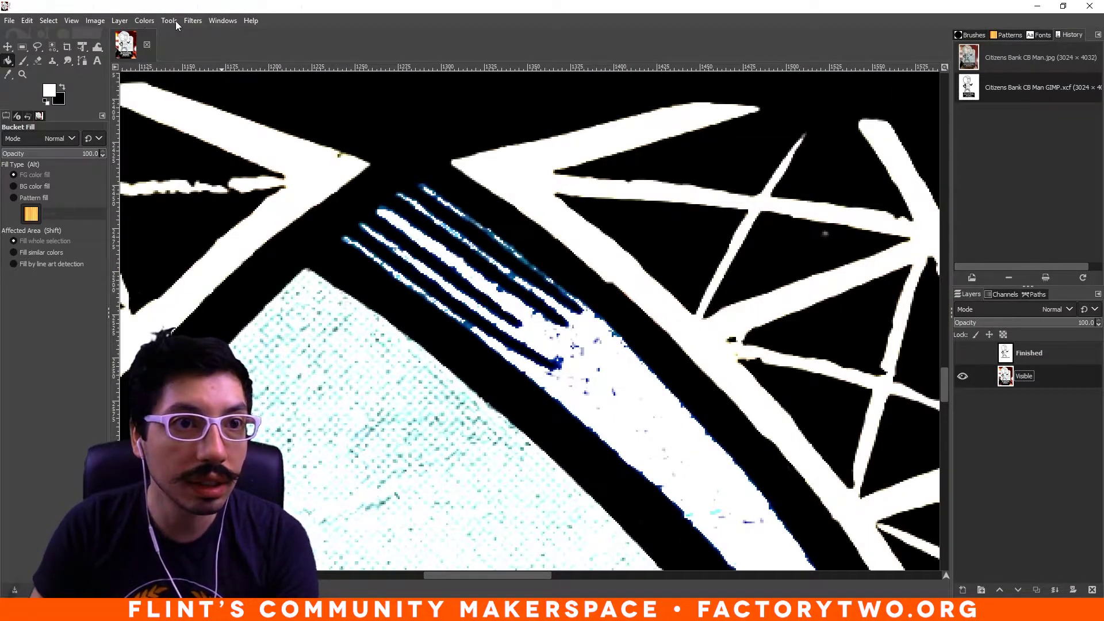
{"action": "left_click", "coordinate": [52, 45]}
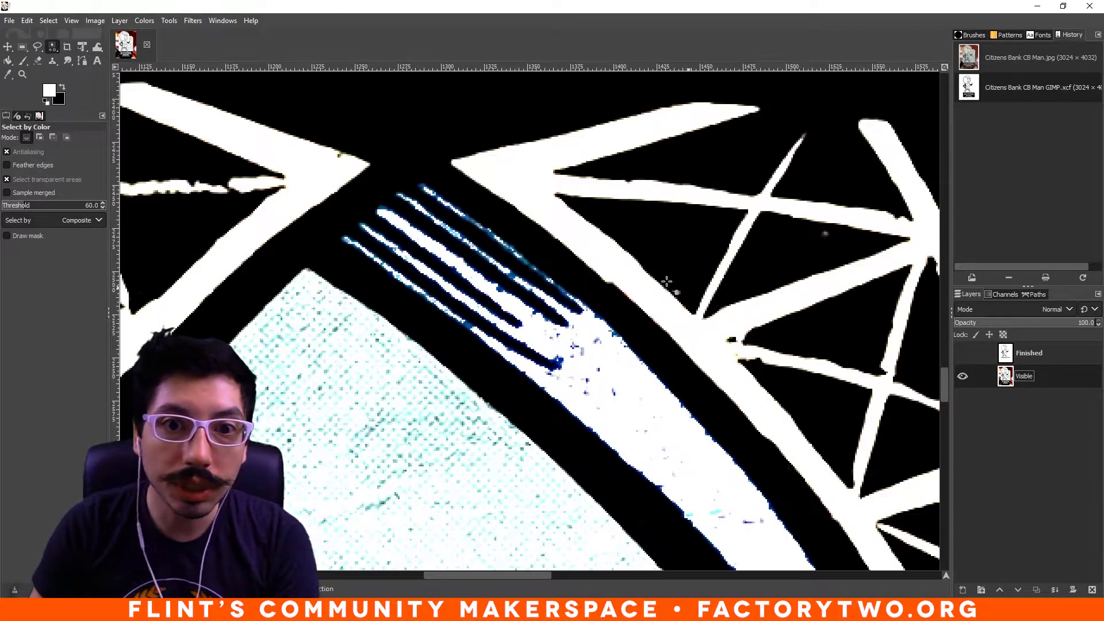
{"action": "left_click", "coordinate": [525, 259]}
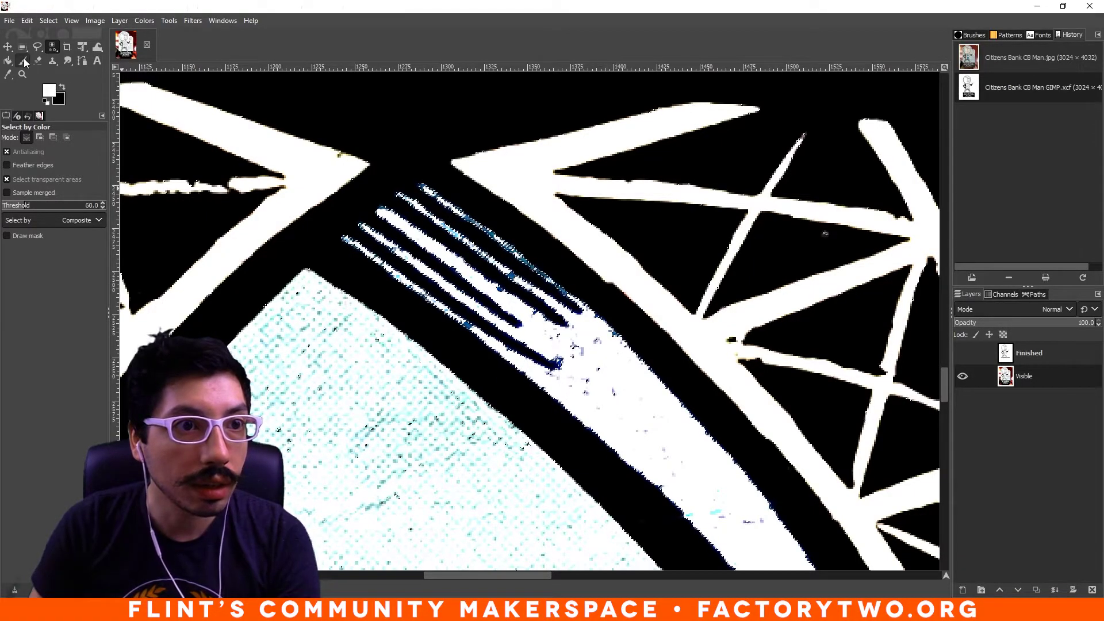
{"action": "key", "text": "shift+b"}
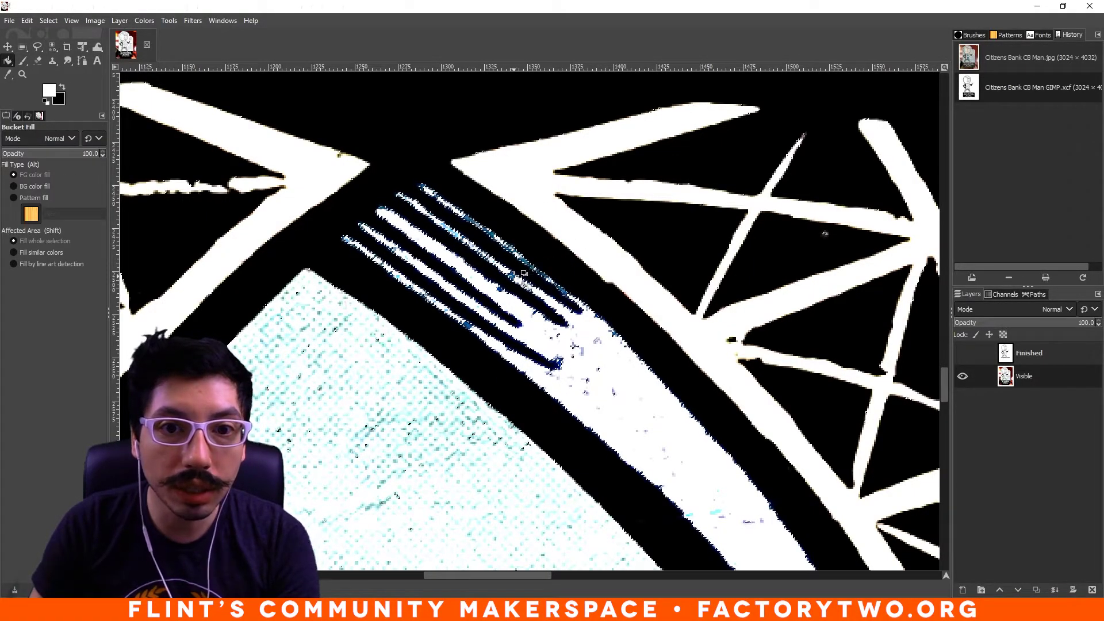
{"action": "left_click", "coordinate": [500, 267]}
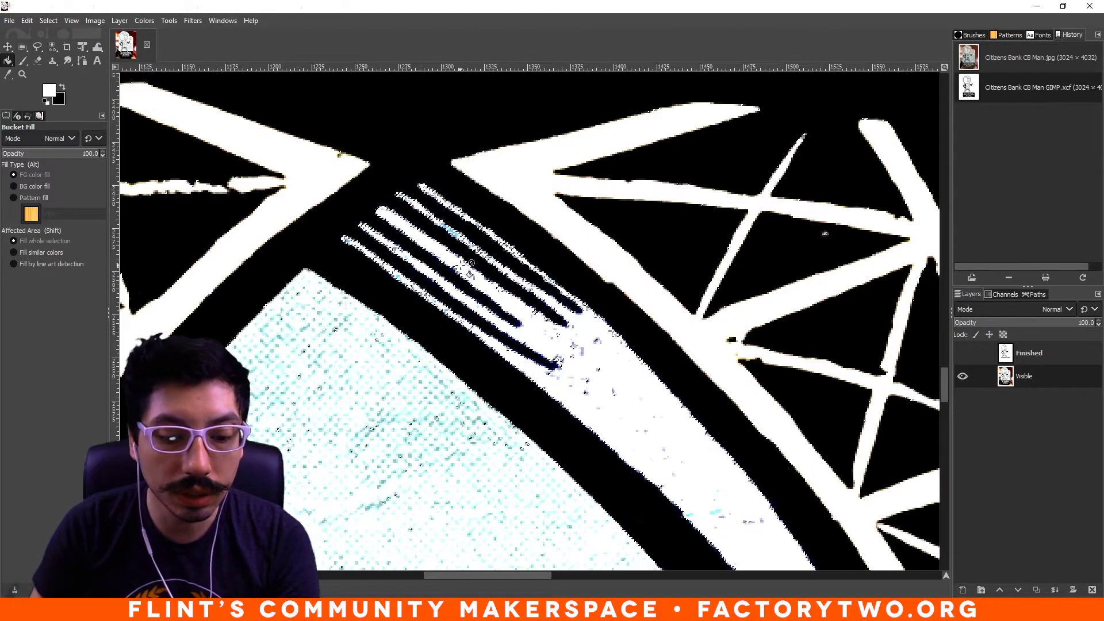
Clear the current selection on the whitened artwork using the Select None command.
{"action": "scroll", "coordinate": [465, 269], "scroll_direction": "down", "scroll_amount": 5}
{"action": "scroll", "coordinate": [396, 274], "scroll_direction": "up", "scroll_amount": 3}
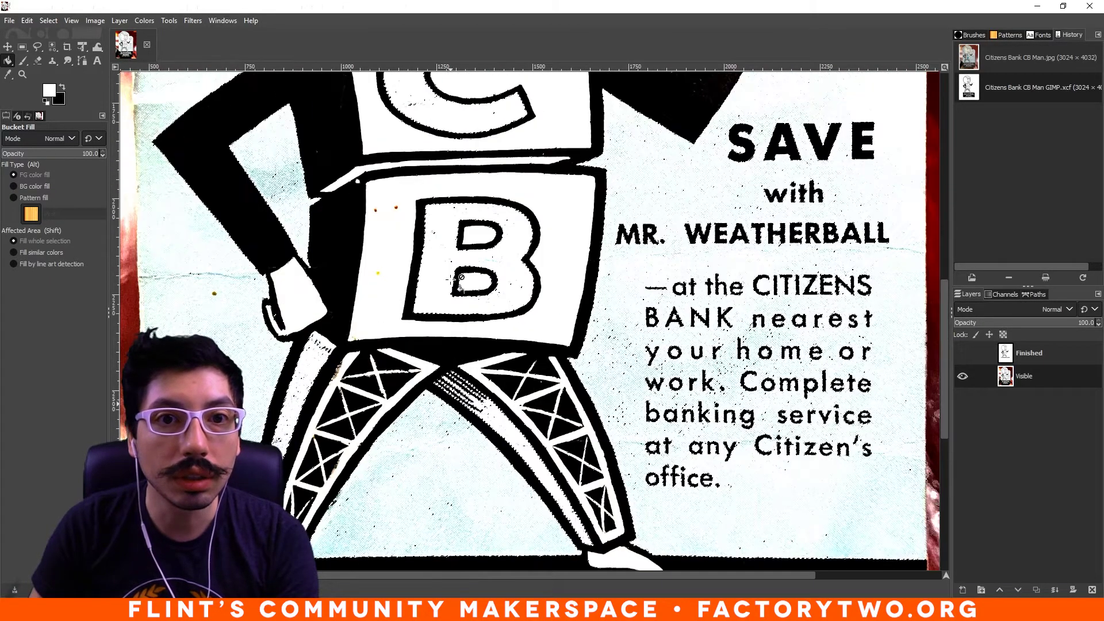
{"action": "left_click", "coordinate": [22, 47]}
{"action": "right_click", "coordinate": [384, 151]}
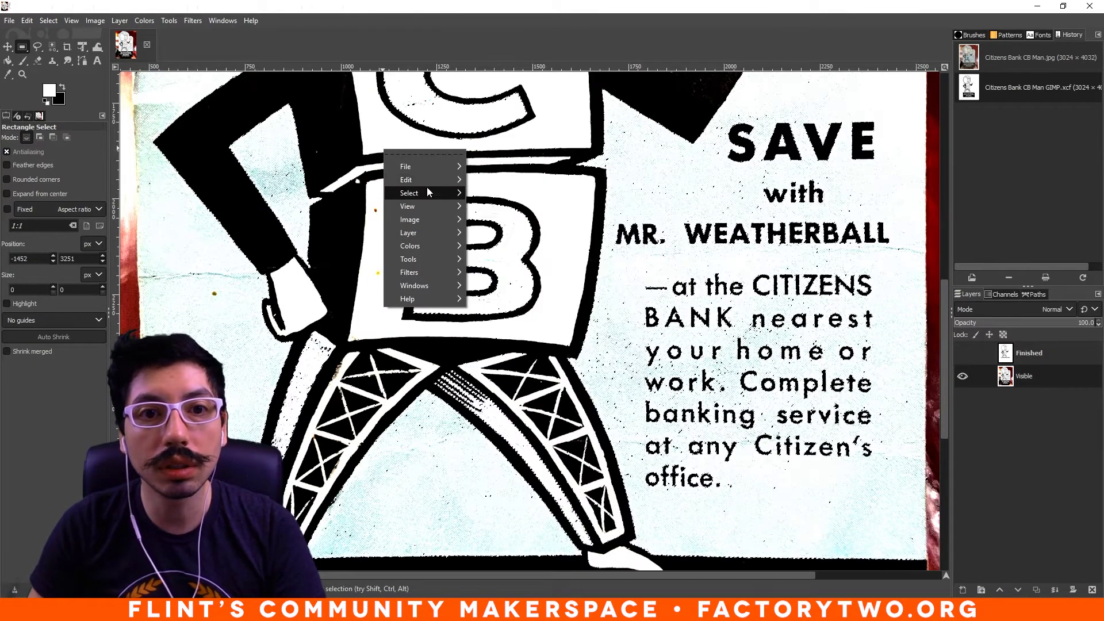
{"action": "mouse_move", "coordinate": [427, 191]}
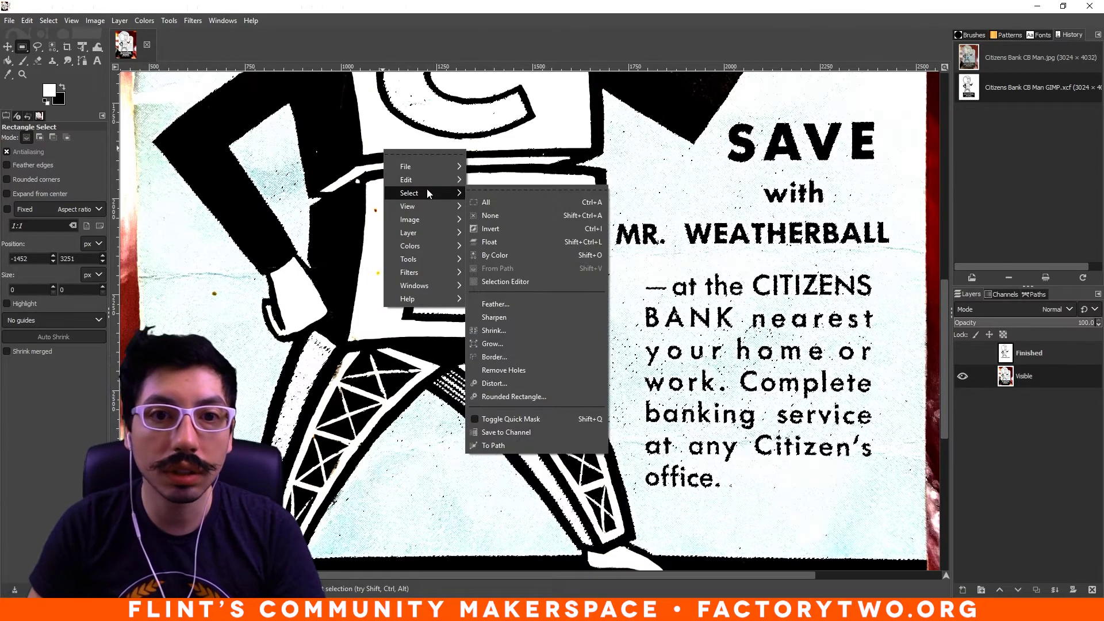
{"action": "left_click", "coordinate": [491, 216]}
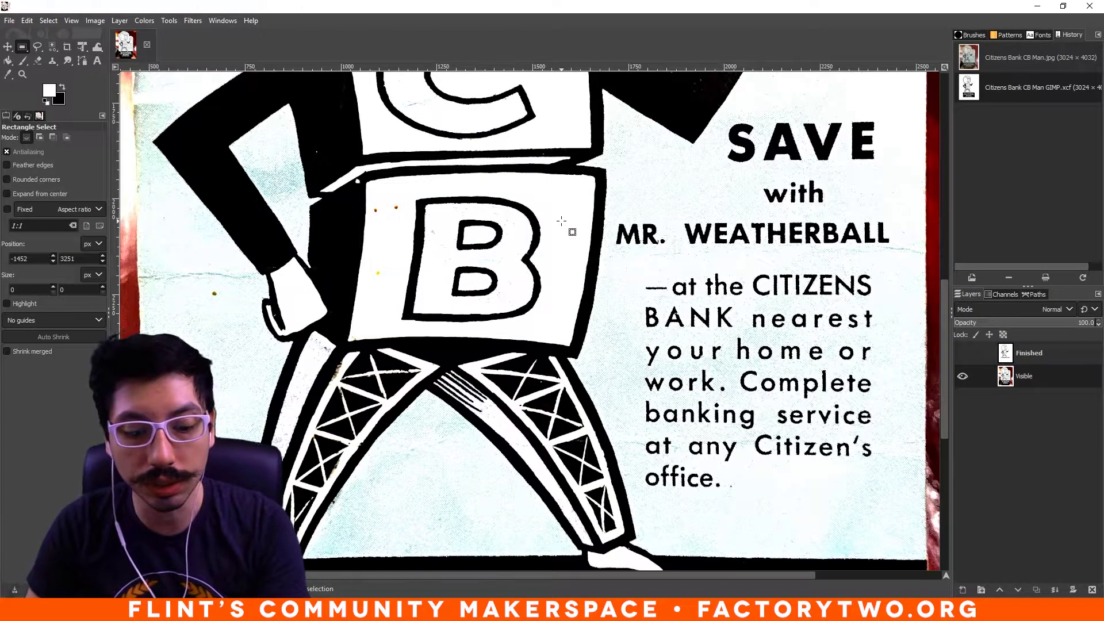
Convert the image mode to grayscale using the built-in grayscale profile.
{"action": "scroll", "coordinate": [561, 221], "scroll_direction": "down", "scroll_amount": 2}
{"action": "scroll", "coordinate": [747, 288], "scroll_direction": "up", "scroll_amount": 4}
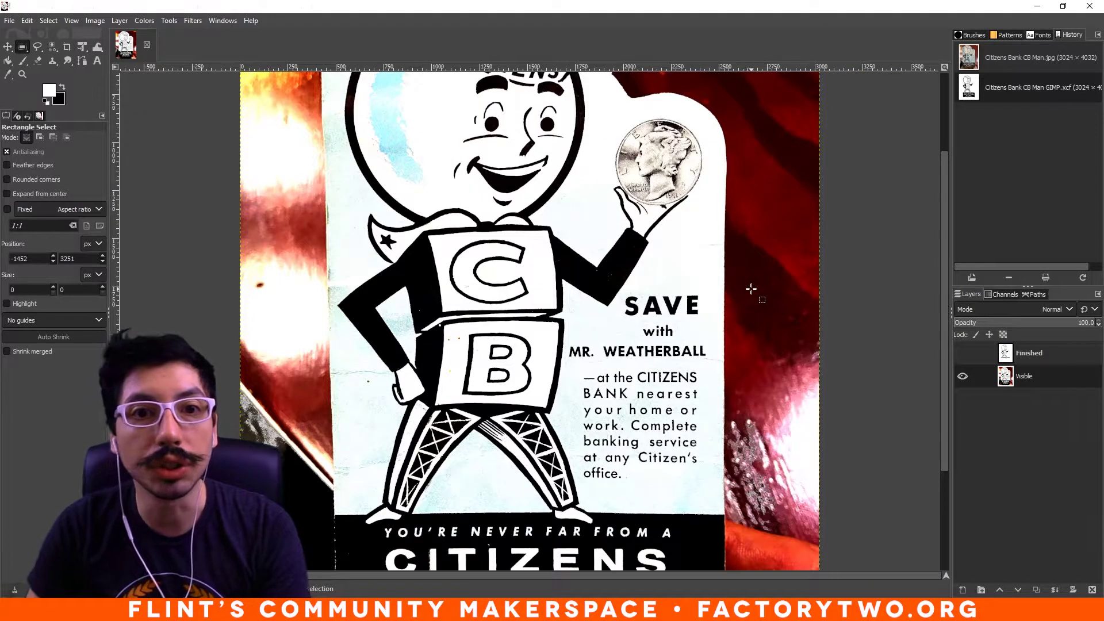
{"action": "scroll", "coordinate": [591, 302], "scroll_direction": "up", "scroll_amount": 2}
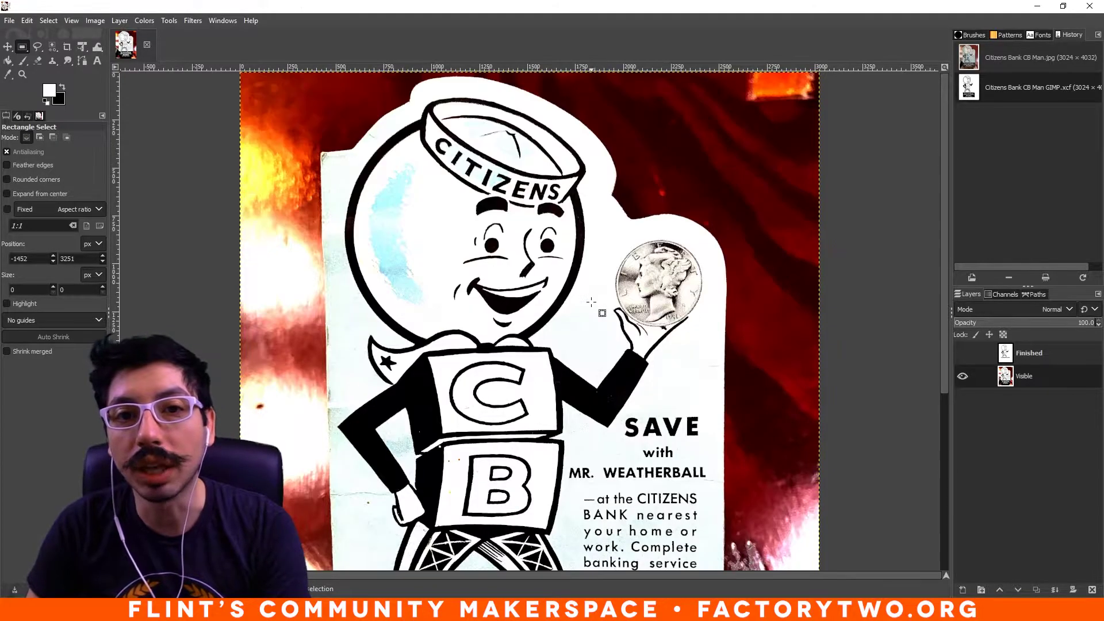
{"action": "scroll", "coordinate": [592, 301], "scroll_direction": "down", "scroll_amount": 2}
{"action": "scroll", "coordinate": [592, 302], "scroll_direction": "down", "scroll_amount": 1}
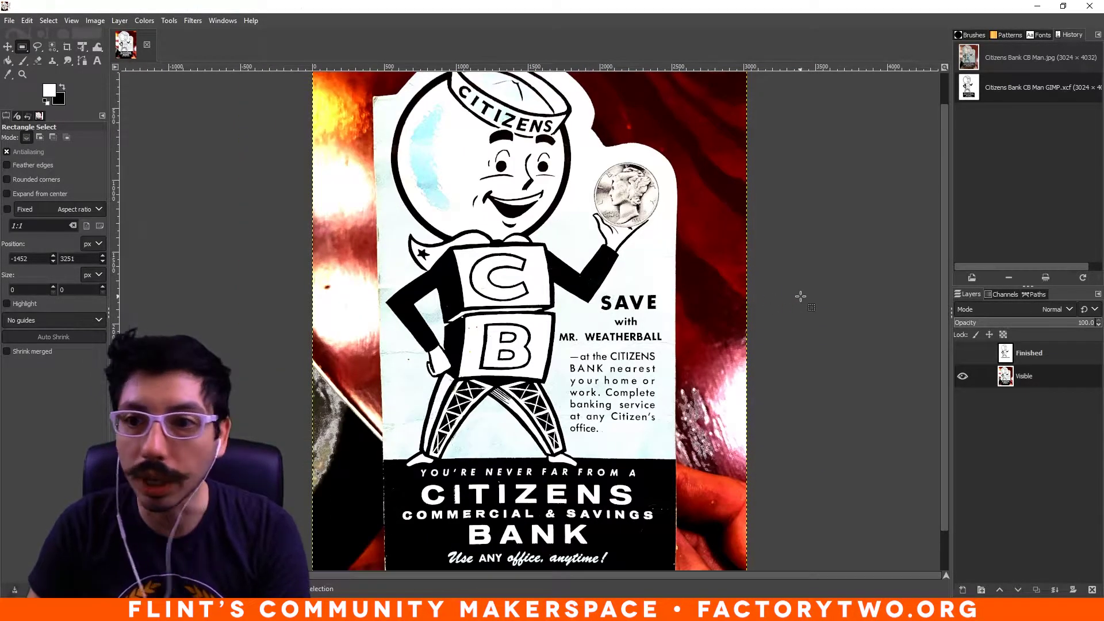
{"action": "scroll", "coordinate": [943, 269], "scroll_direction": "up", "scroll_amount": 1}
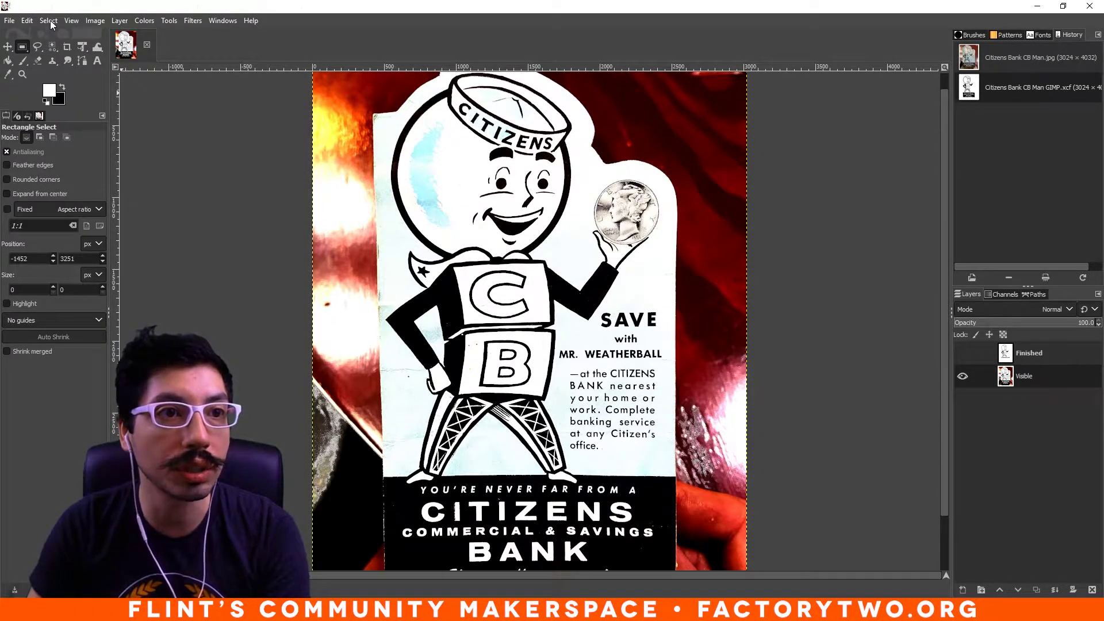
{"action": "left_click", "coordinate": [91, 20]}
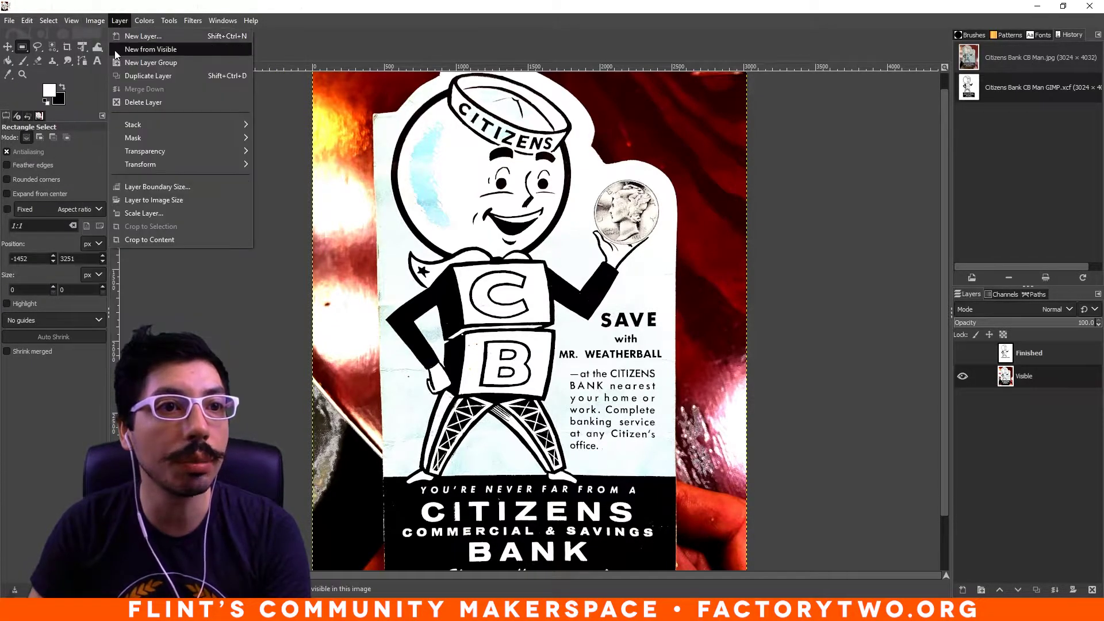
{"action": "mouse_move", "coordinate": [212, 58]}
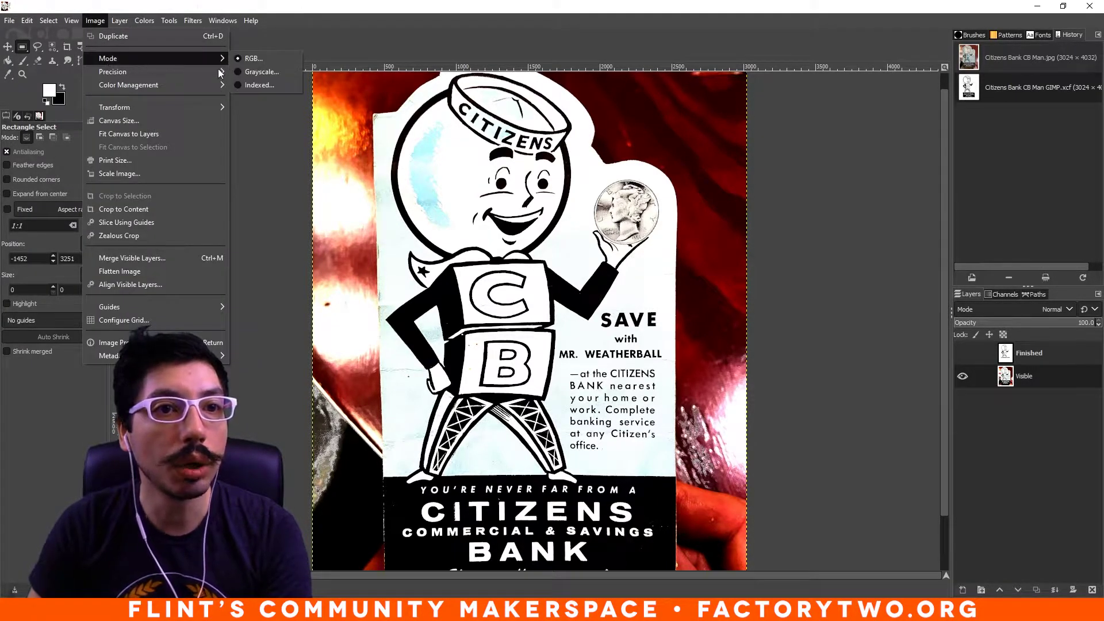
{"action": "left_click", "coordinate": [256, 72]}
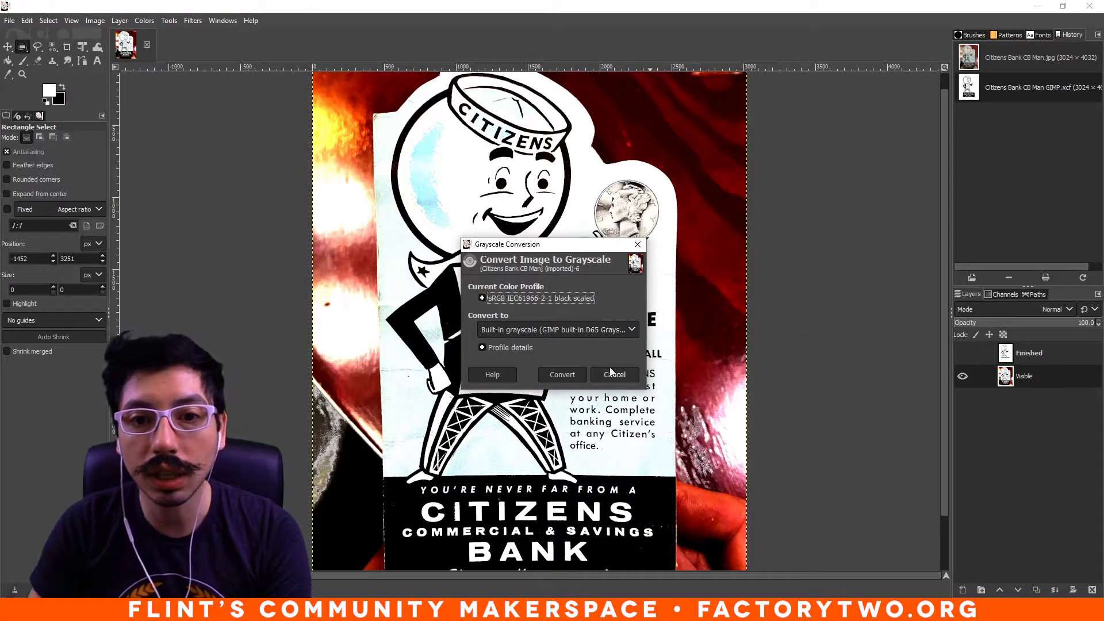
{"action": "left_click", "coordinate": [562, 374]}
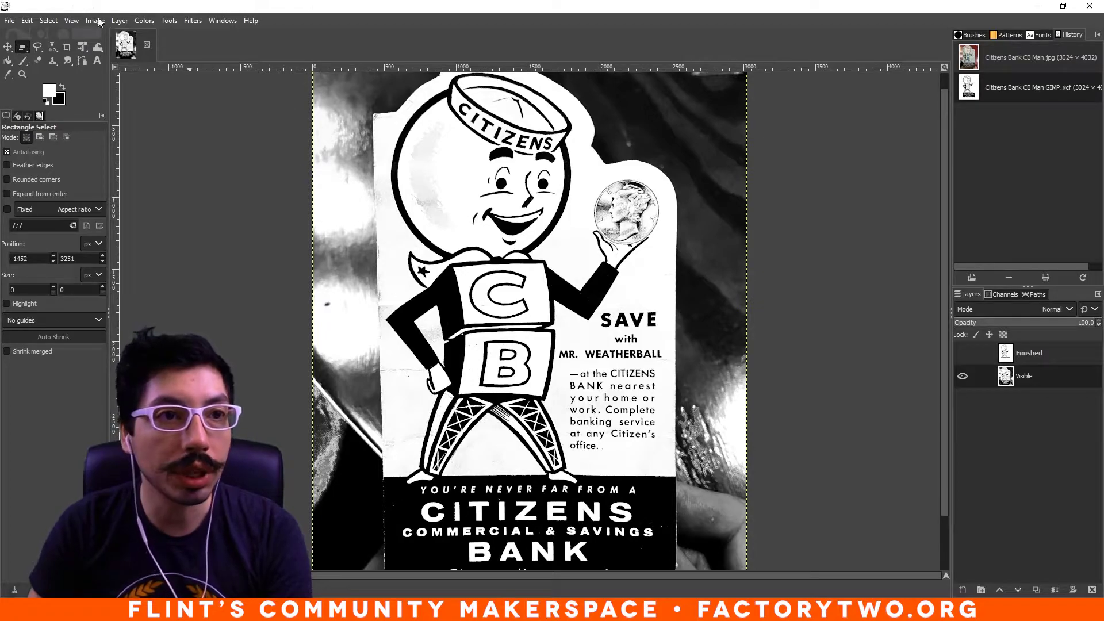
Adjust the Levels of the grayscale image to a black input of 35, gamma of 0.89 and white input of 224.
{"action": "left_click", "coordinate": [90, 23]}
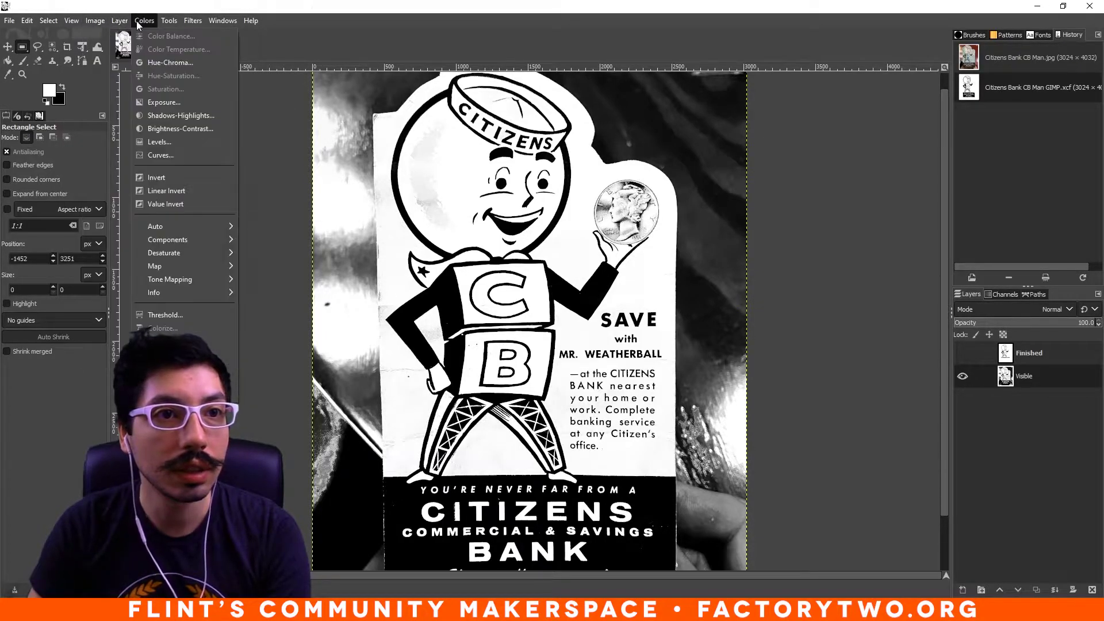
{"action": "left_click", "coordinate": [174, 143]}
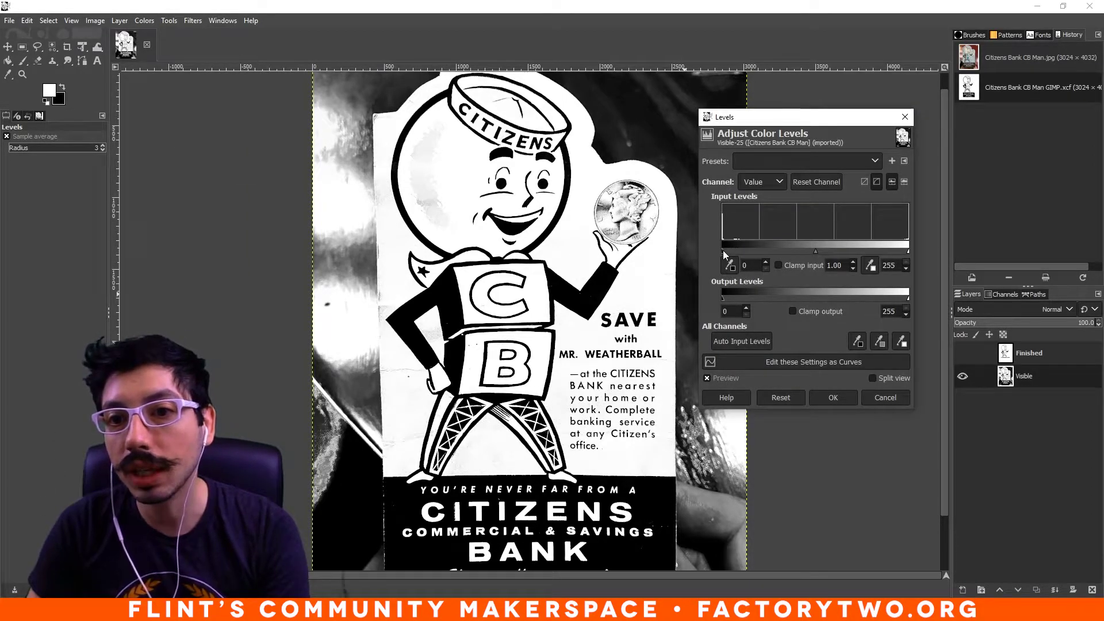
{"action": "left_click_drag", "start_coordinate": [723, 251], "coordinate": [748, 250]}
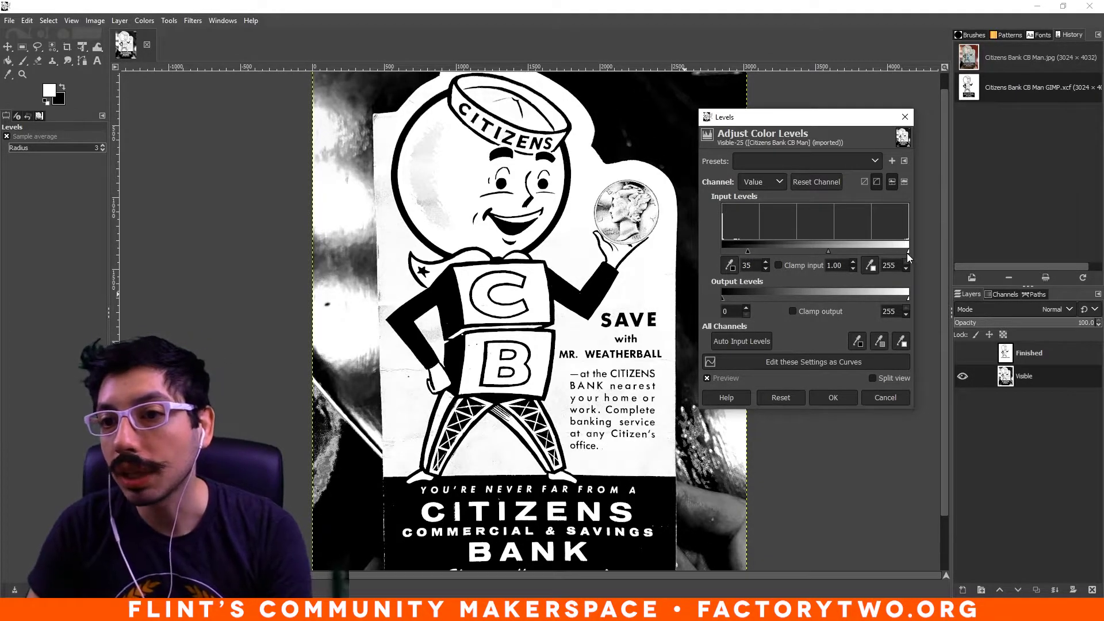
{"action": "left_click_drag", "start_coordinate": [906, 251], "coordinate": [886, 251]}
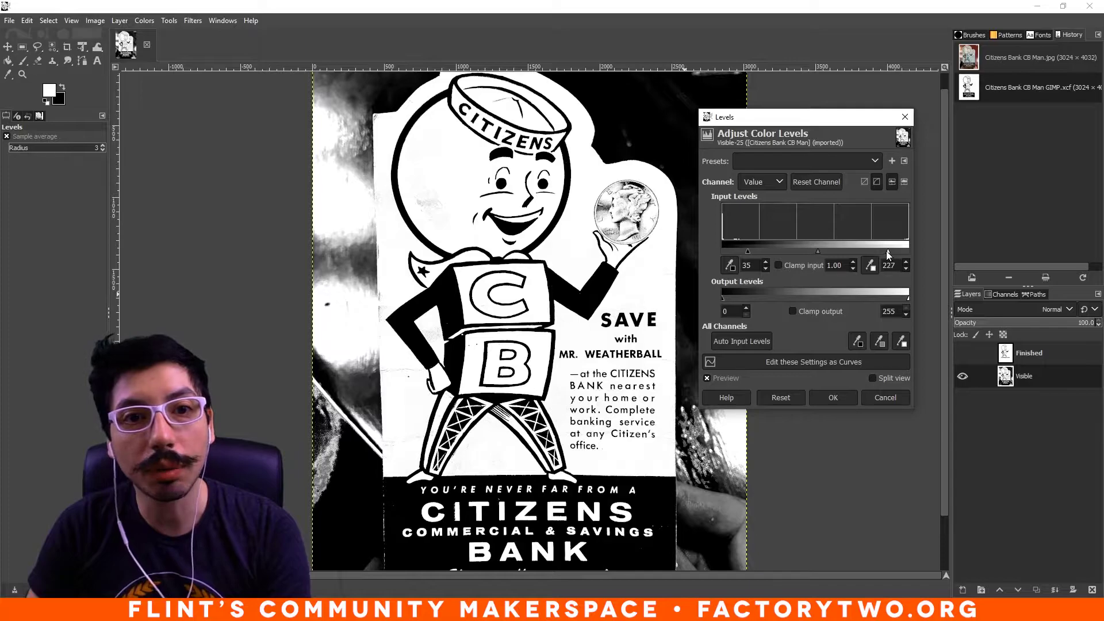
{"action": "mouse_move", "coordinate": [817, 250]}
{"action": "left_mouse_down"}
{"action": "mouse_move", "coordinate": [828, 249]}
{"action": "mouse_move", "coordinate": [804, 247]}
{"action": "mouse_move", "coordinate": [820, 247]}
{"action": "left_mouse_up"}
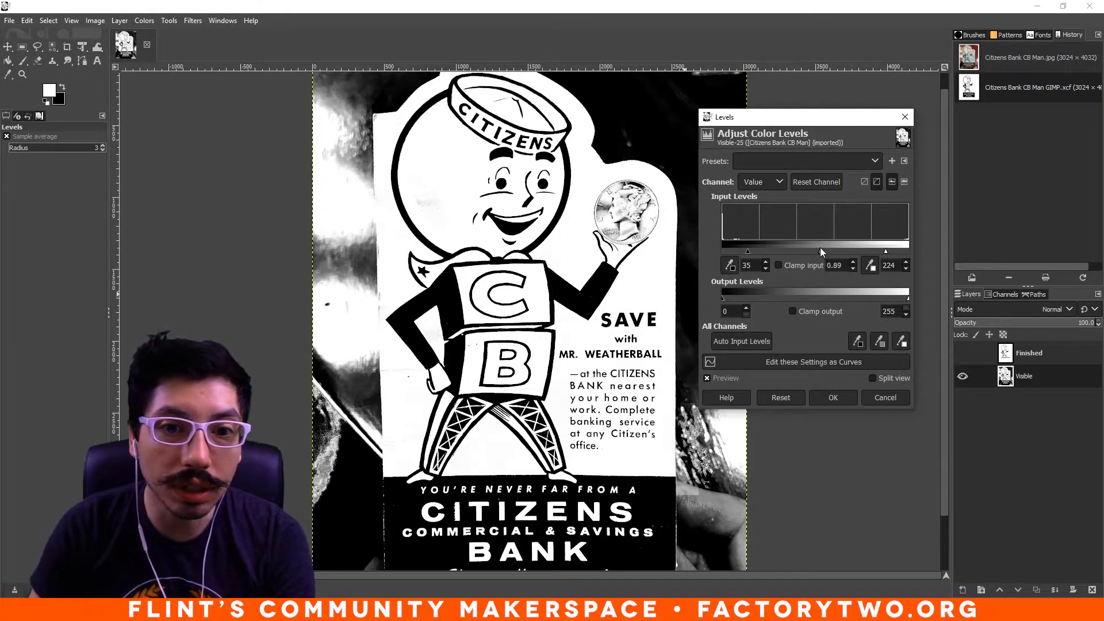
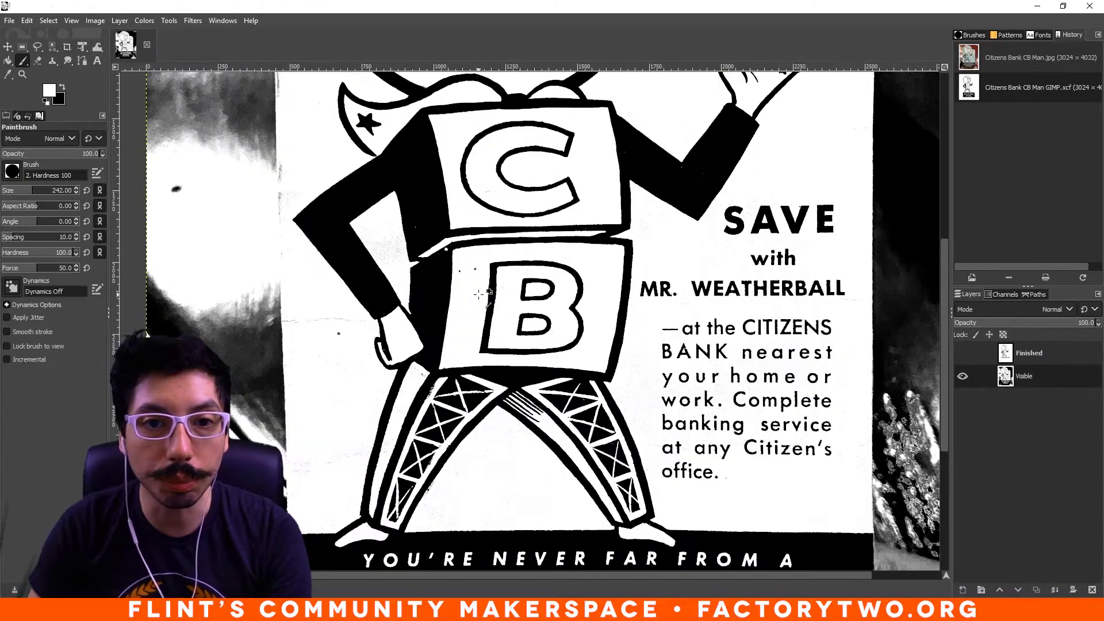
Reduce the paintbrush size to about 130 and paint white over the dark specks beside the letter B.
{"action": "key", "text": "bracketleft"}
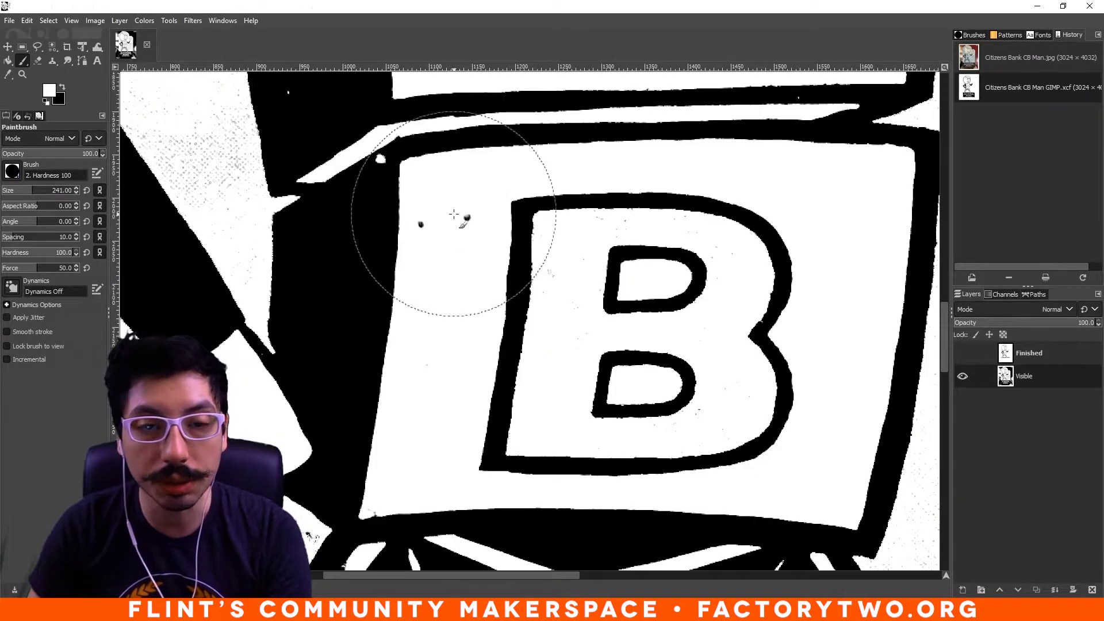
{"action": "key", "text": "bracketleft"}
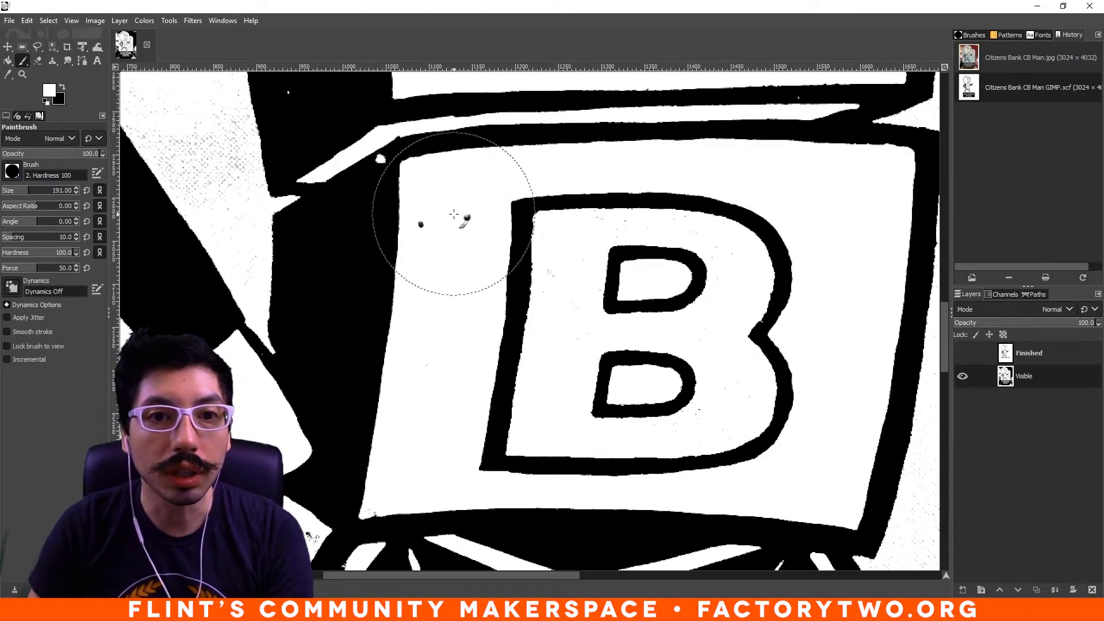
{"action": "key", "text": "bracketleft"}
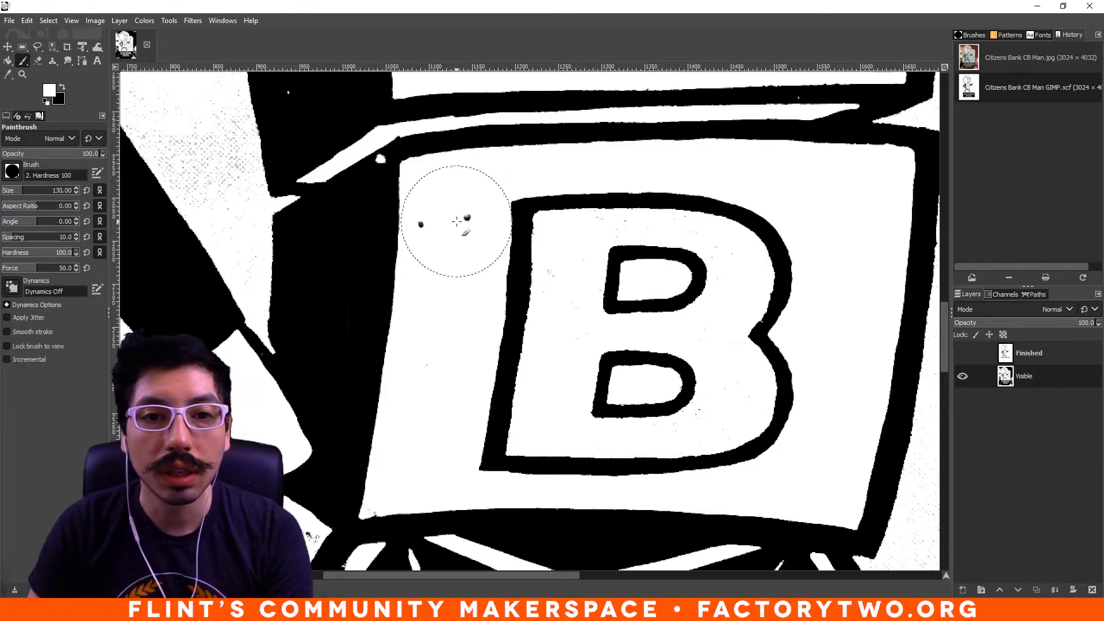
{"action": "left_click", "coordinate": [450, 222]}
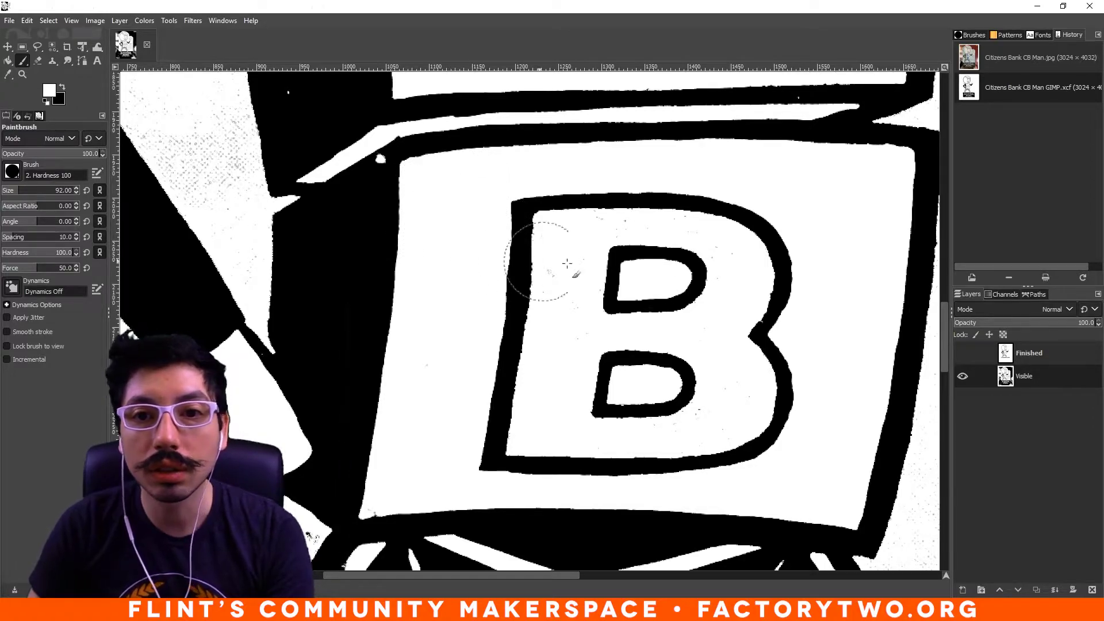
Reduce the brush size to 28 and paint white over the specks inside the B and the dotted texture between arm and torso.
{"action": "key", "text": "bracketleft"}
{"action": "key", "text": "bracketleft"}
{"action": "key", "text": "bracketleft"}
{"action": "key", "text": "bracketleft"}
{"action": "key", "text": "bracketleft"}
{"action": "key", "text": "bracketleft"}
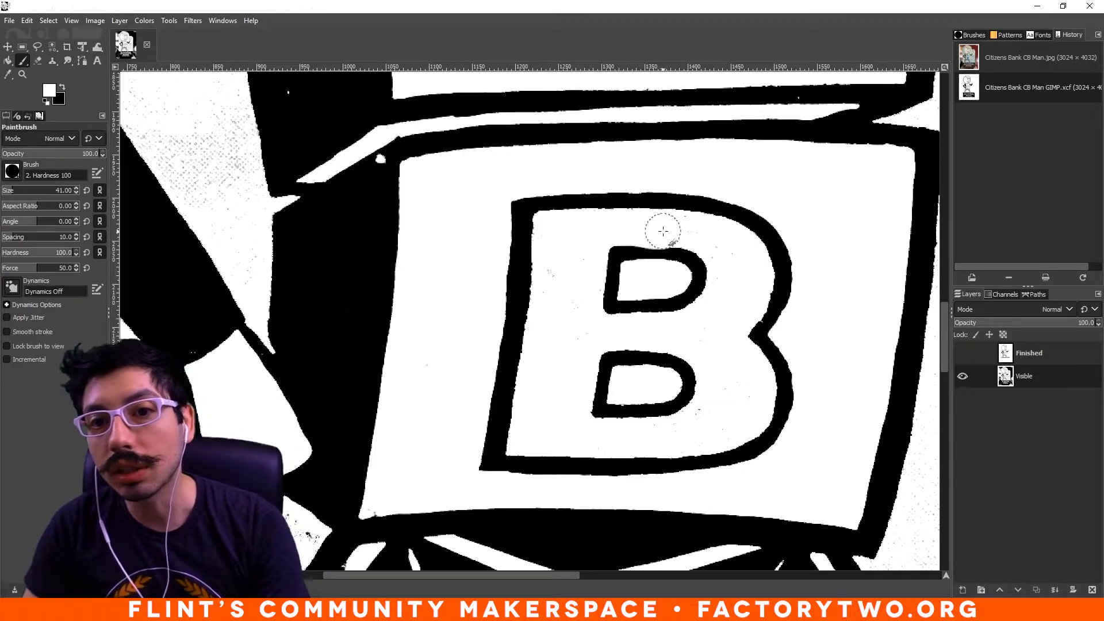
{"action": "key", "text": "bracketleft"}
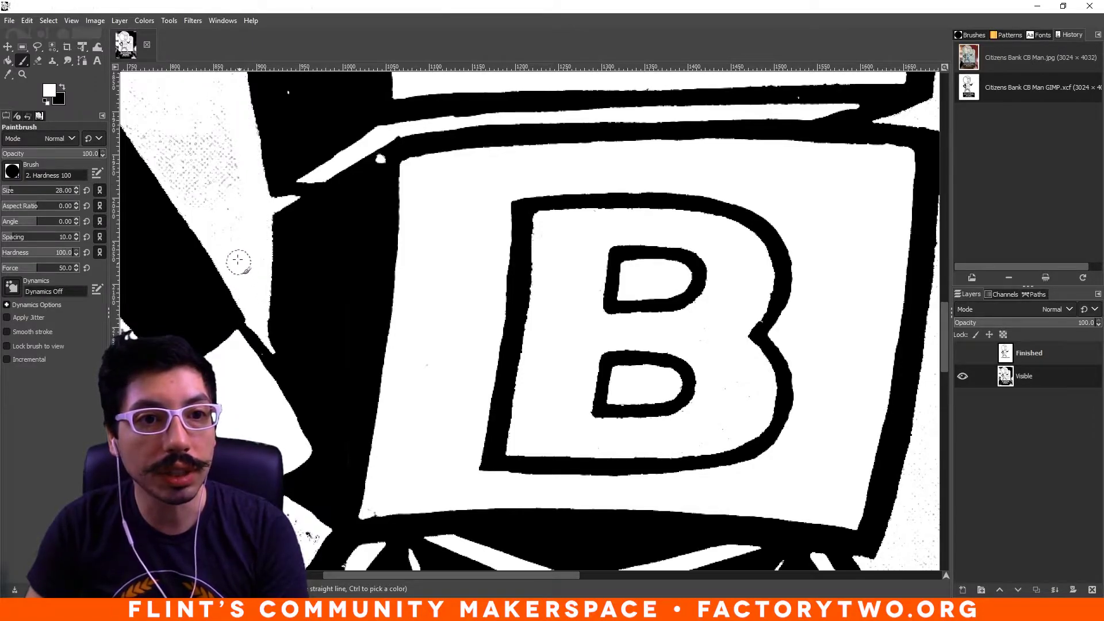
{"action": "mouse_move", "coordinate": [170, 176]}
{"action": "left_mouse_down"}
{"action": "mouse_move", "coordinate": [139, 121]}
{"action": "mouse_move", "coordinate": [139, 90]}
{"action": "mouse_move", "coordinate": [244, 234]}
{"action": "mouse_move", "coordinate": [196, 145]}
{"action": "mouse_move", "coordinate": [199, 90]}
{"action": "mouse_move", "coordinate": [223, 164]}
{"action": "left_mouse_up"}
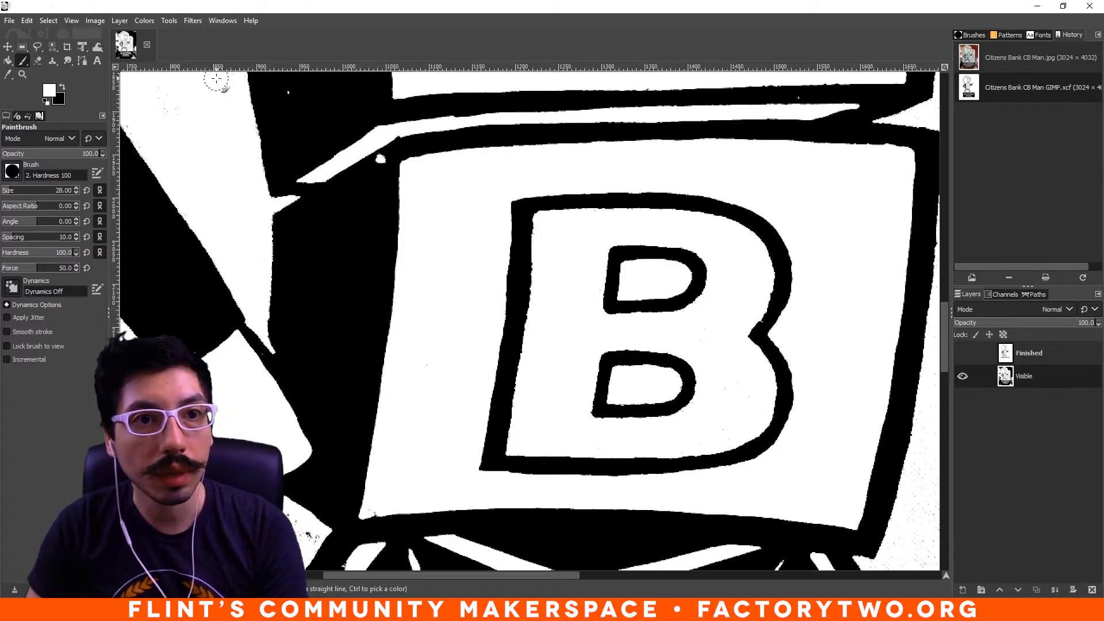
Paint white over the dark smudge at the top of the left latticed trouser leg, reducing the brush size to 16.
{"action": "scroll", "coordinate": [279, 209], "scroll_direction": "down", "scroll_amount": 10}
{"action": "scroll", "coordinate": [280, 194], "scroll_direction": "up", "scroll_amount": 5}
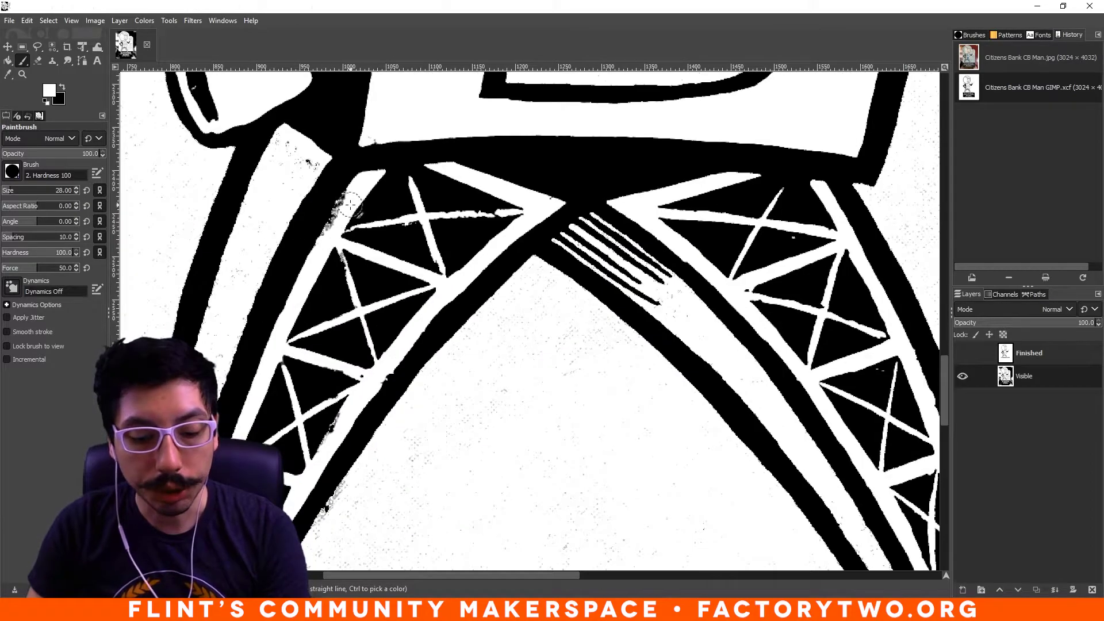
{"action": "key", "text": "["}
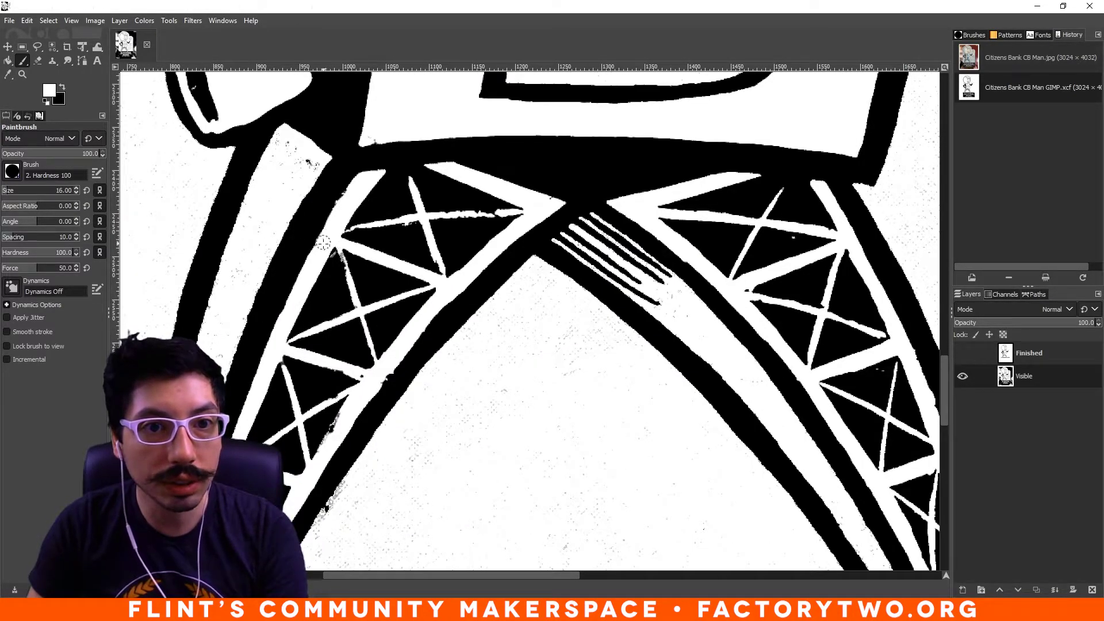
Reduce the brush size to 6 and paint white over the stray marks along the inner edge of the left lower leg.
{"action": "scroll", "coordinate": [334, 362], "scroll_direction": "down", "scroll_amount": 18}
{"action": "scroll", "coordinate": [336, 242], "scroll_direction": "up", "scroll_amount": 8}
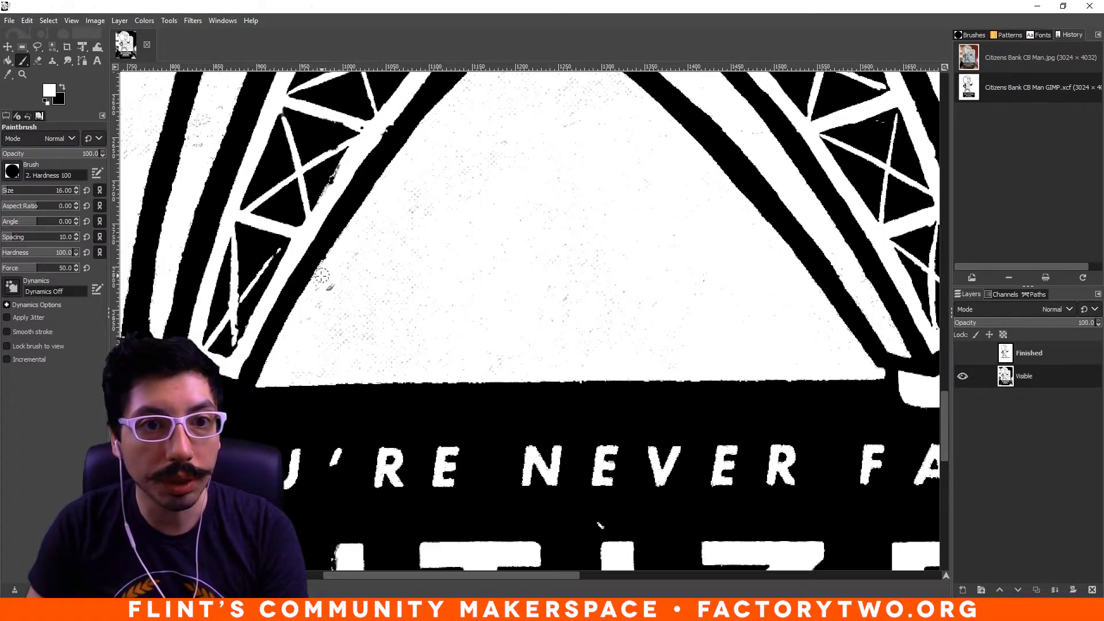
{"action": "key", "text": "bracketleft"}
{"action": "key", "text": "bracketleft"}
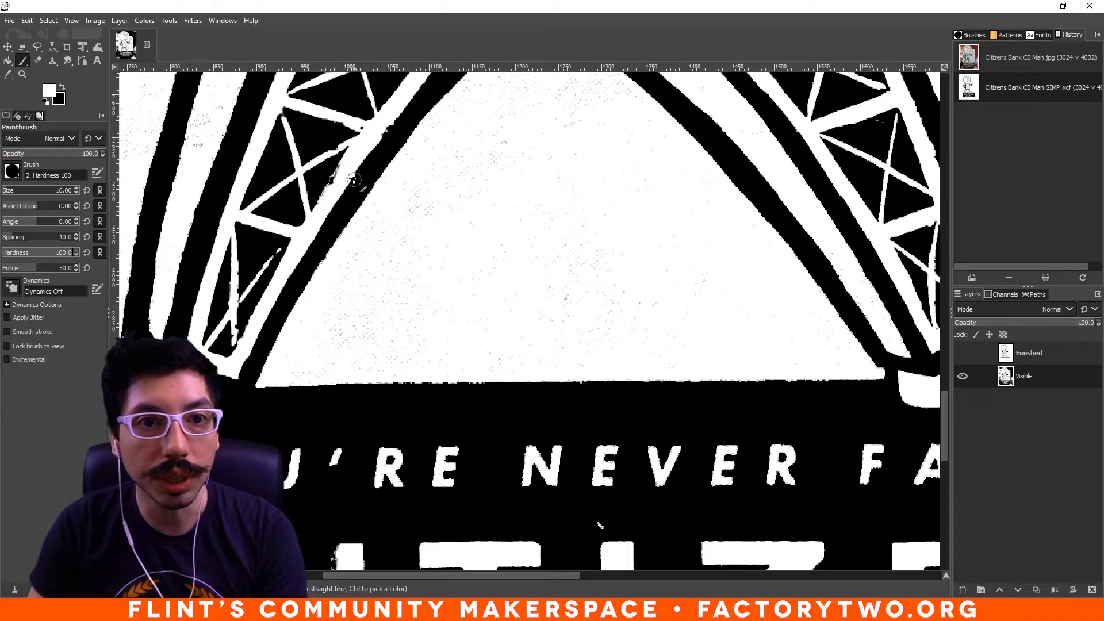
{"action": "key", "text": "bracketleft"}
{"action": "key", "text": "bracketleft"}
{"action": "key", "text": "bracketleft"}
{"action": "key", "text": "bracketleft"}
{"action": "key", "text": "bracketleft"}
{"action": "key", "text": "bracketleft"}
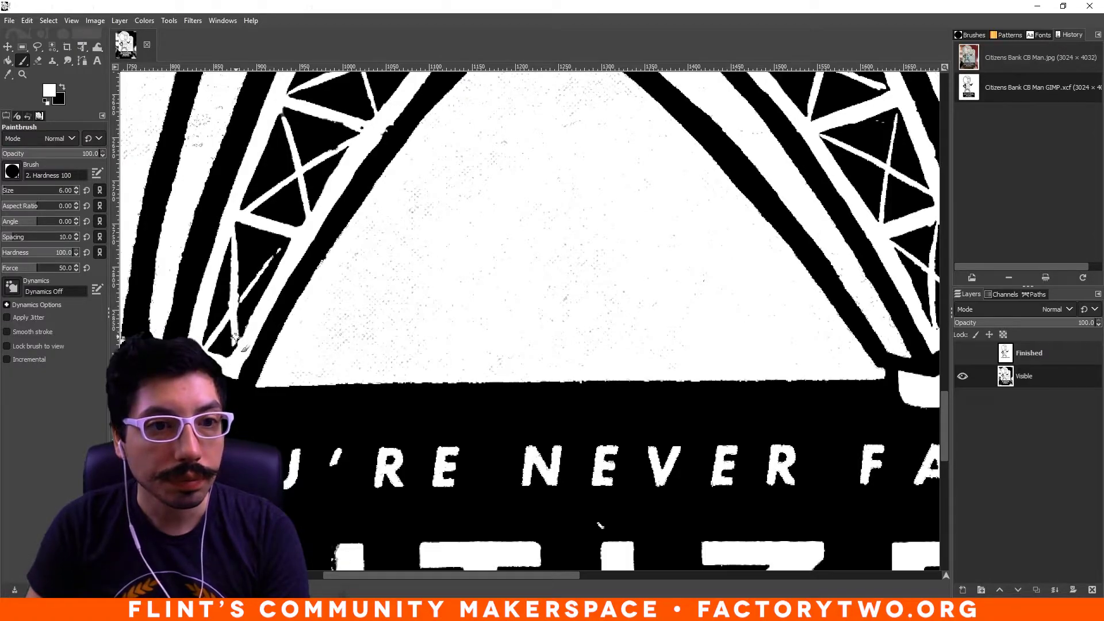
Switch the paint color to black and cover the white specks on the black sides of the C and B blocks.
{"action": "scroll", "coordinate": [577, 290], "scroll_direction": "up", "scroll_amount": 7}
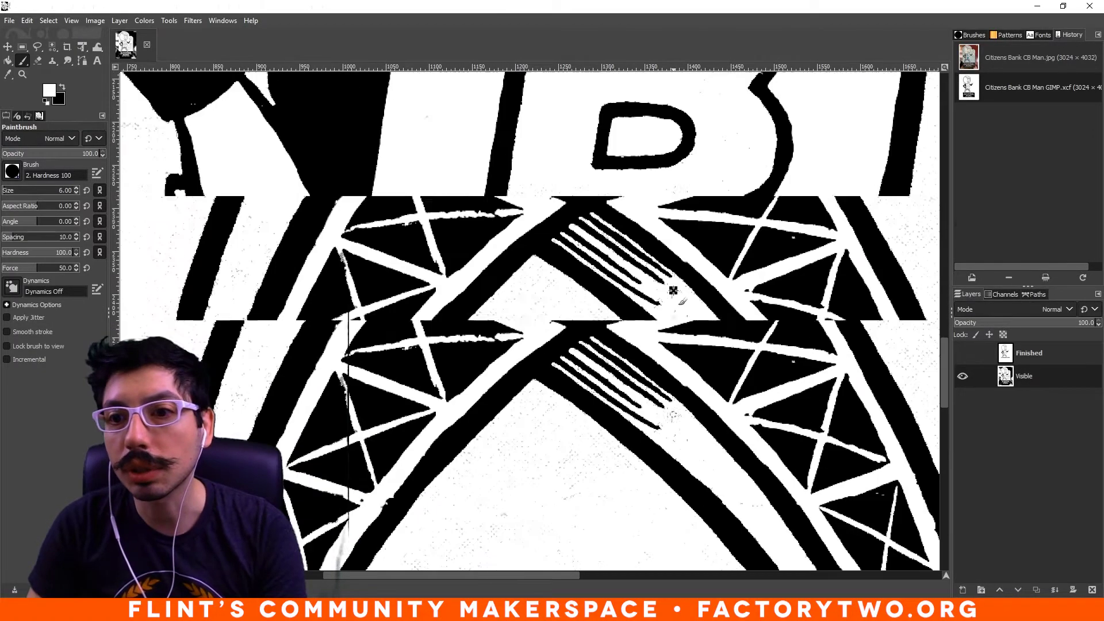
{"action": "scroll", "coordinate": [577, 290], "scroll_direction": "down", "scroll_amount": 6}
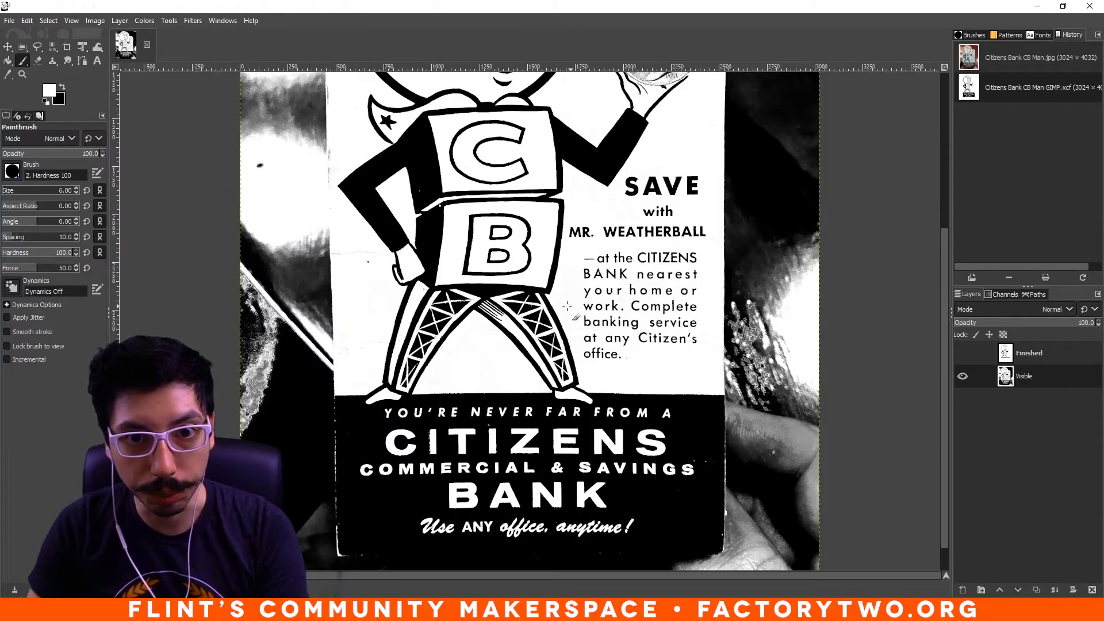
{"action": "scroll", "coordinate": [592, 302], "scroll_direction": "up", "scroll_amount": 2}
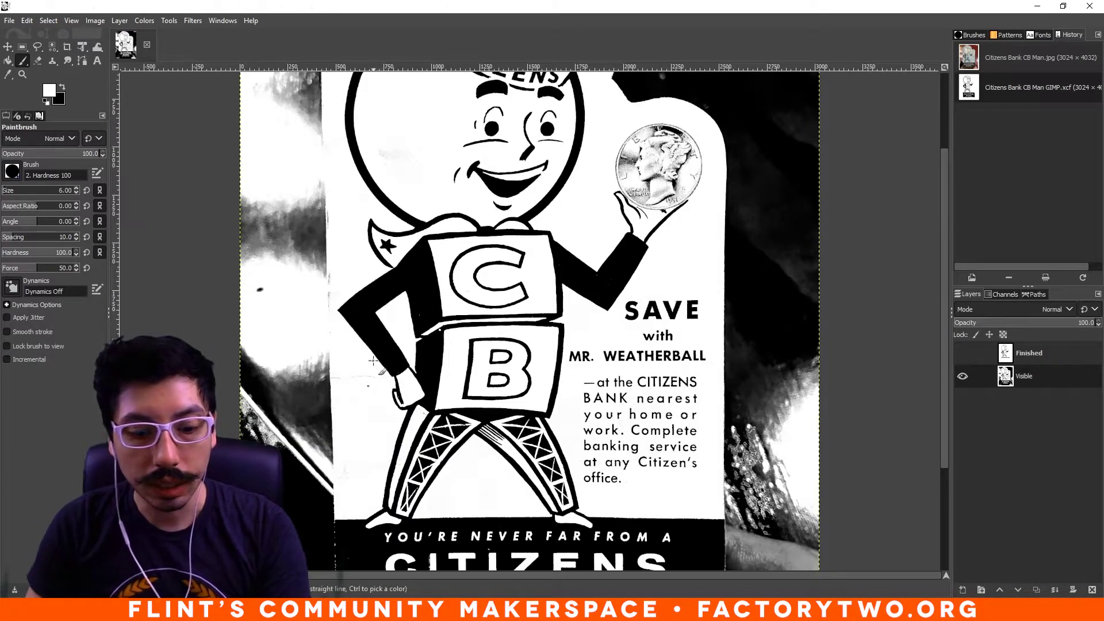
{"action": "scroll", "coordinate": [416, 356], "scroll_direction": "up", "scroll_amount": 5}
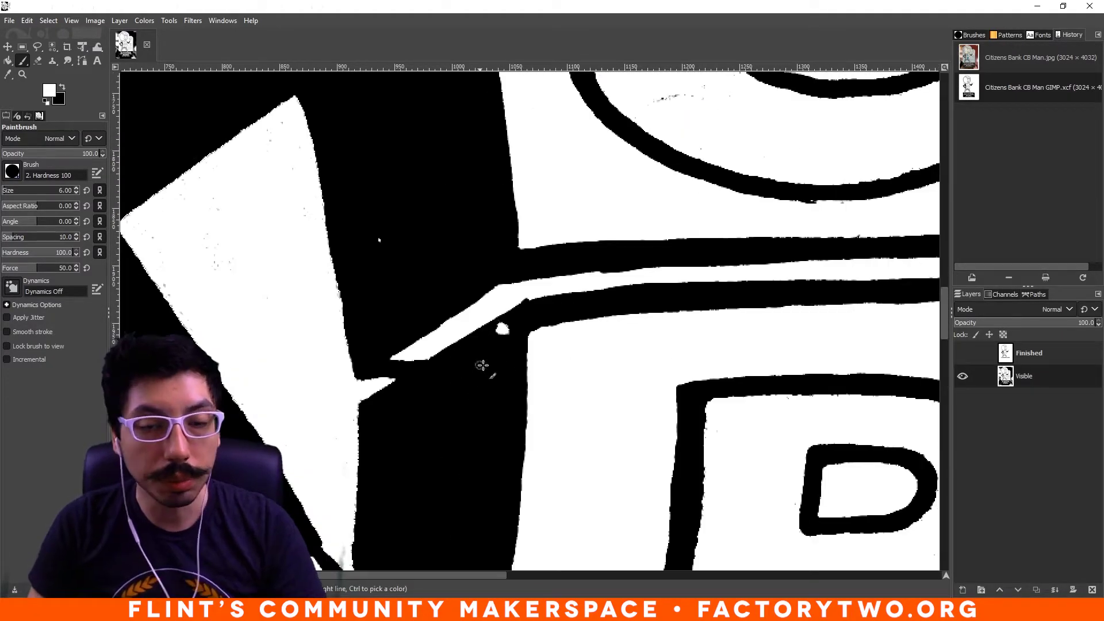
{"action": "key", "text": "x"}
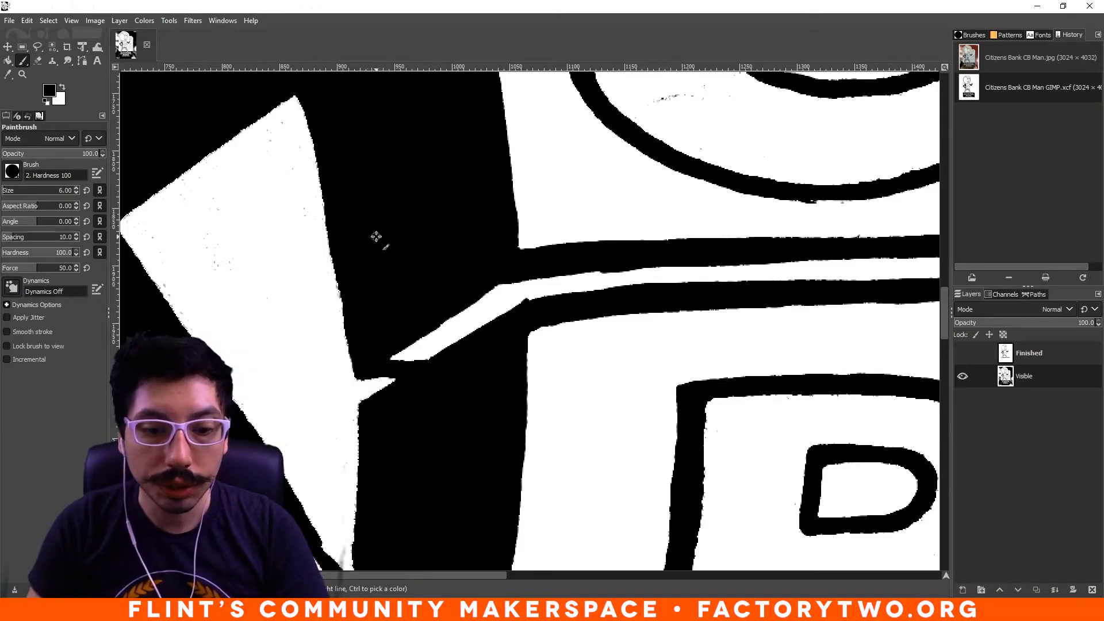
Enlarge the brush to 144 and paint white over the whole text block beginning with SAVE beside the figure.
{"action": "scroll", "coordinate": [376, 236], "scroll_direction": "down", "scroll_amount": 3}
{"action": "scroll", "coordinate": [712, 226], "scroll_direction": "down", "scroll_amount": 3}
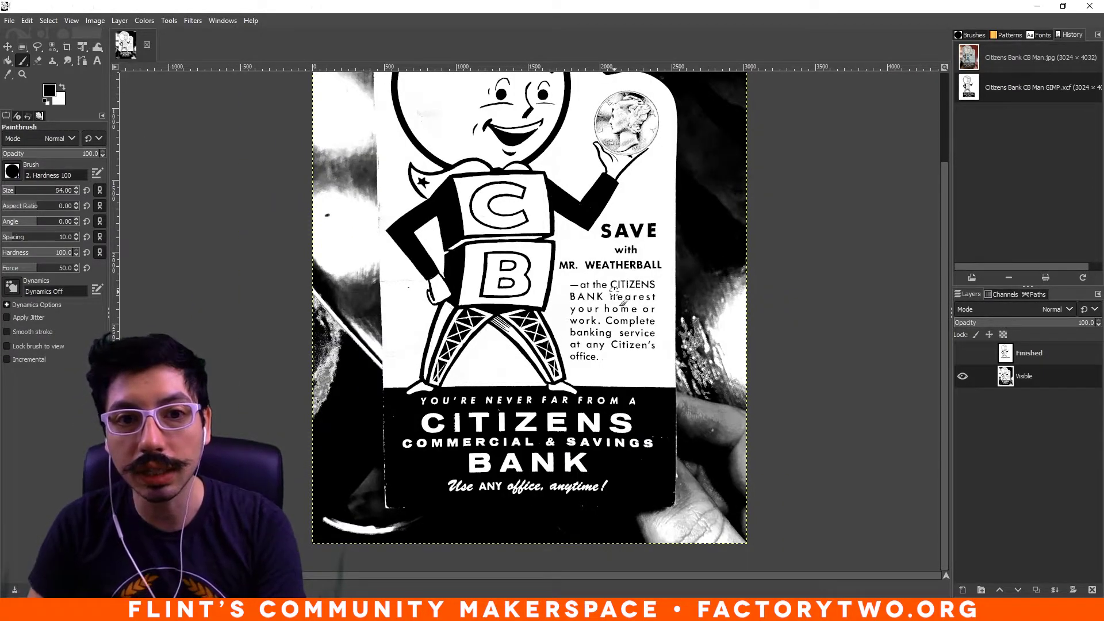
{"action": "key", "text": "bracketright"}
{"action": "key", "text": "bracketright"}
{"action": "key", "text": "bracketright"}
{"action": "key", "text": "bracketright"}
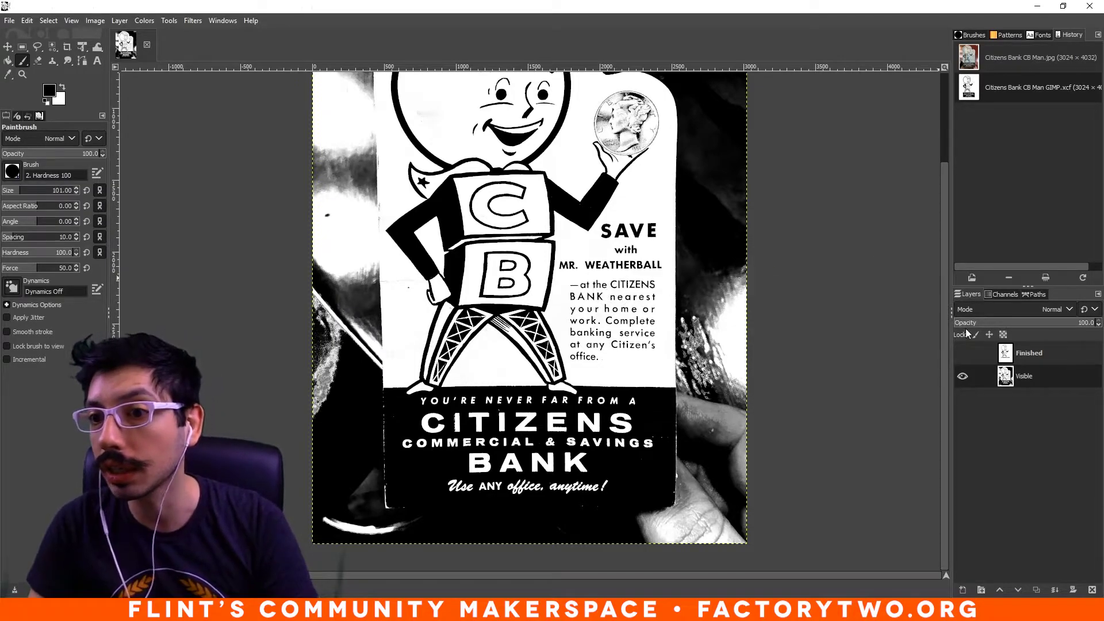
{"action": "left_click", "coordinate": [962, 354]}
{"action": "left_click", "coordinate": [962, 353]}
{"action": "key", "text": "bracketright"}
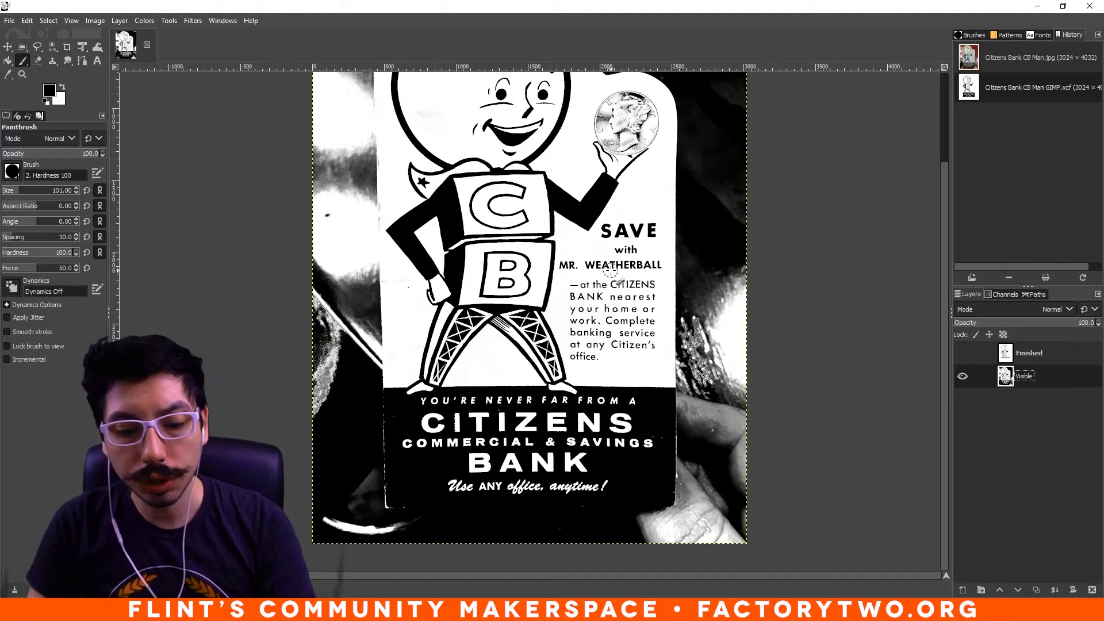
{"action": "key", "text": "bracketright"}
{"action": "key", "text": "bracketright"}
{"action": "key", "text": "bracketright"}
{"action": "mouse_move", "coordinate": [568, 264]}
{"action": "left_mouse_down"}
{"action": "mouse_move", "coordinate": [614, 264]}
{"action": "mouse_move", "coordinate": [605, 230]}
{"action": "mouse_move", "coordinate": [654, 230]}
{"action": "mouse_move", "coordinate": [627, 260]}
{"action": "mouse_move", "coordinate": [617, 249]}
{"action": "mouse_move", "coordinate": [663, 274]}
{"action": "mouse_move", "coordinate": [659, 261]}
{"action": "mouse_move", "coordinate": [573, 281]}
{"action": "mouse_move", "coordinate": [579, 358]}
{"action": "mouse_move", "coordinate": [595, 360]}
{"action": "mouse_move", "coordinate": [584, 277]}
{"action": "mouse_move", "coordinate": [594, 352]}
{"action": "mouse_move", "coordinate": [599, 278]}
{"action": "mouse_move", "coordinate": [653, 288]}
{"action": "mouse_move", "coordinate": [647, 369]}
{"action": "left_mouse_up"}
{"action": "key", "text": "ctrl+z"}
{"action": "key", "text": "x"}
{"action": "key", "text": "bracketright"}
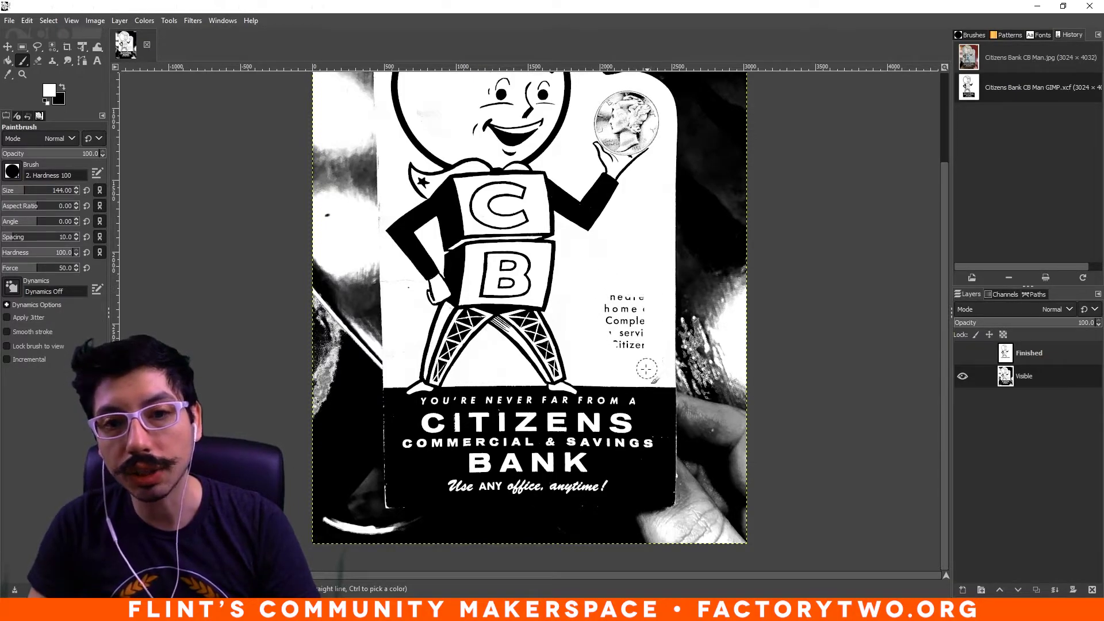
{"action": "mouse_move", "coordinate": [610, 323]}
{"action": "left_mouse_down"}
{"action": "mouse_move", "coordinate": [618, 288]}
{"action": "mouse_move", "coordinate": [631, 357]}
{"action": "mouse_move", "coordinate": [643, 295]}
{"action": "left_mouse_up"}
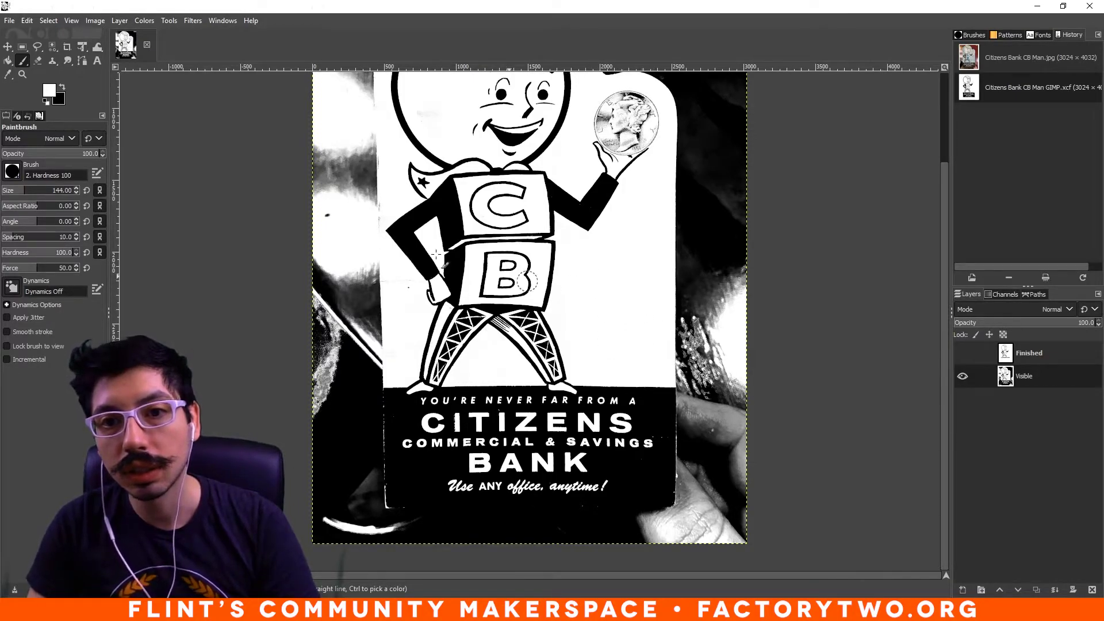
Make a rectangular selection of 1969 × 2997 px at position 484, 72 around the character, from the hat to just below the feet.
{"action": "left_click", "coordinate": [22, 47]}
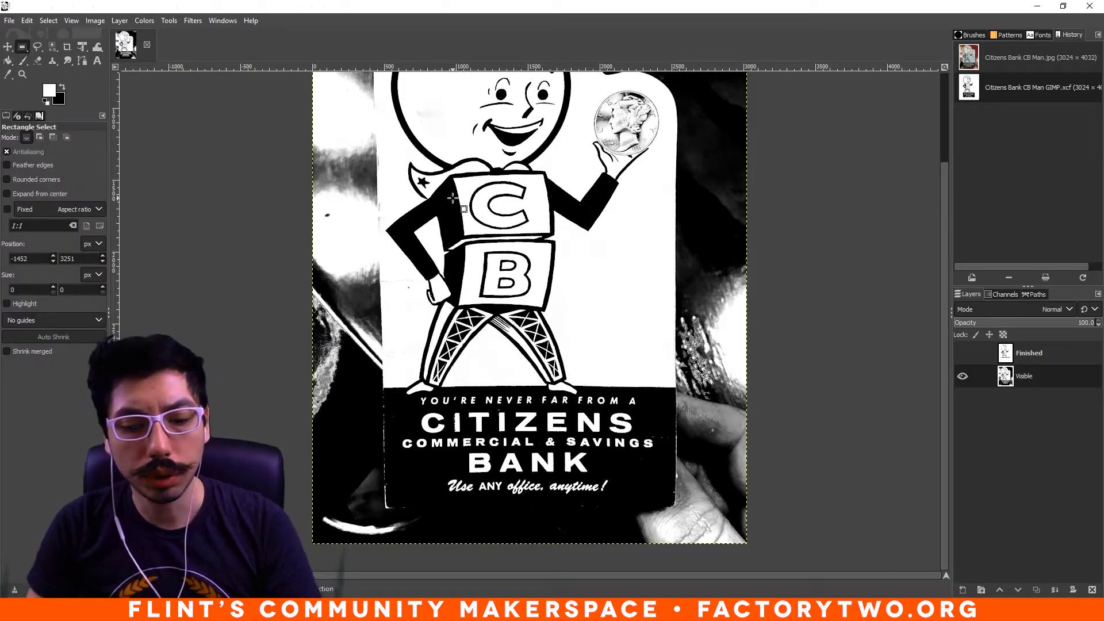
{"action": "scroll", "coordinate": [432, 140], "scroll_direction": "down", "scroll_amount": 1}
{"action": "left_click_drag", "start_coordinate": [425, 117], "coordinate": [627, 431]}
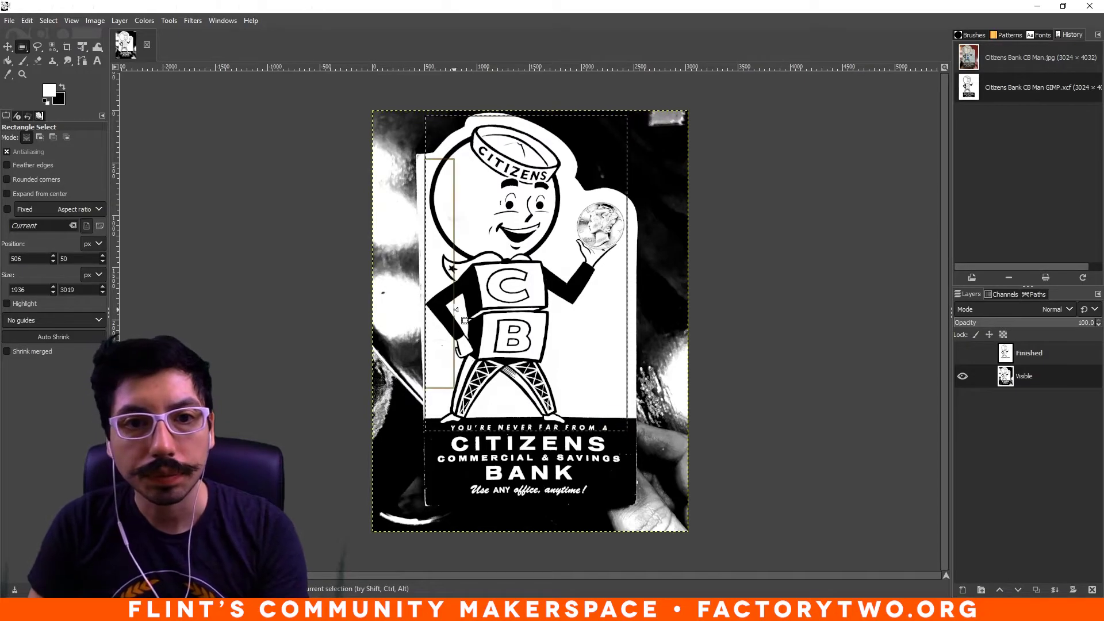
{"action": "left_click_drag", "start_coordinate": [437, 303], "coordinate": [435, 303]}
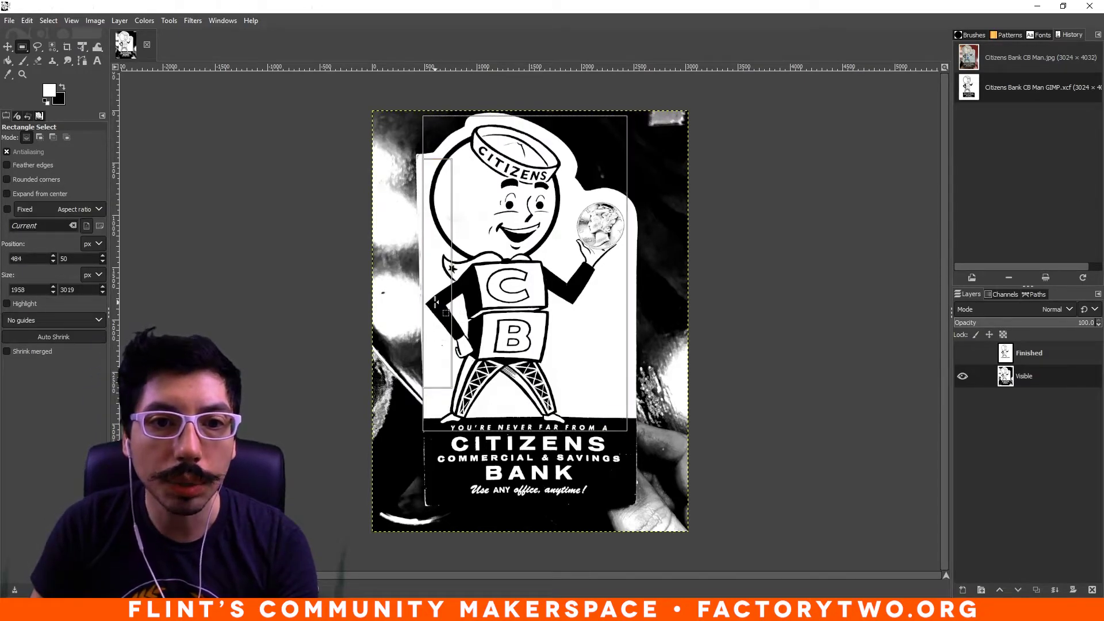
{"action": "left_click_drag", "start_coordinate": [609, 132], "coordinate": [611, 135]}
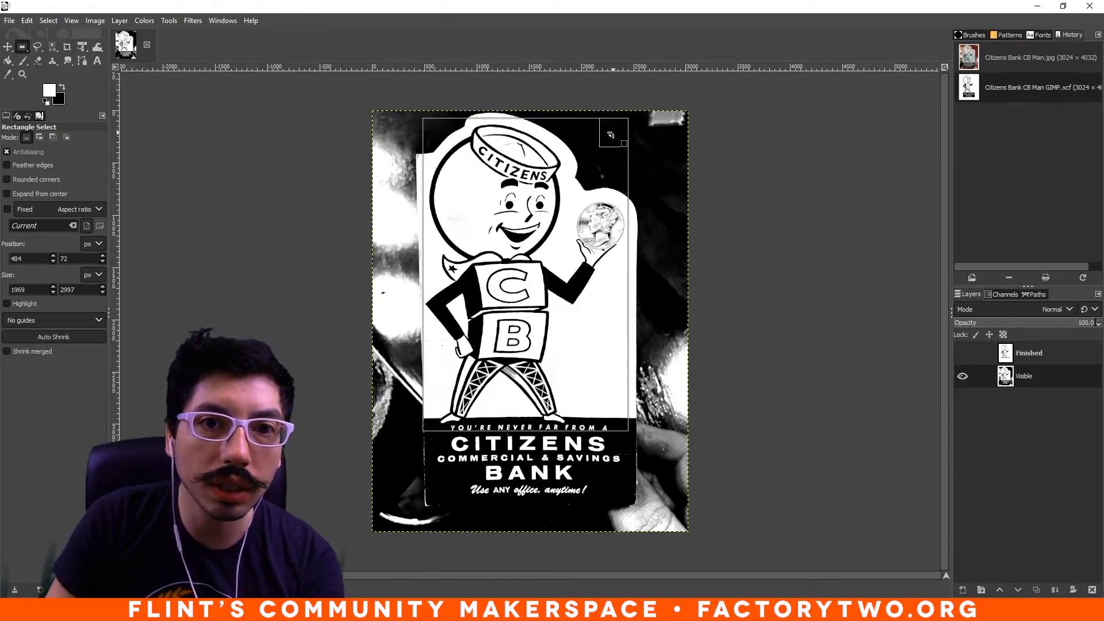
{"action": "left_click", "coordinate": [530, 259]}
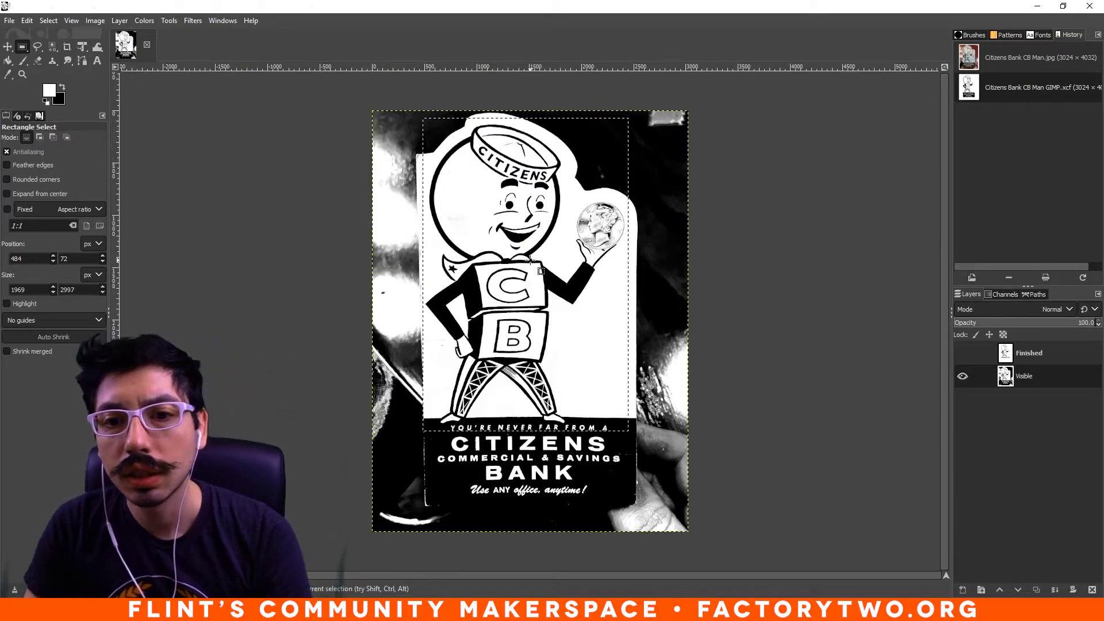
Invert the rectangular selection so that it covers the area surrounding the character.
{"action": "right_click", "coordinate": [540, 225]}
{"action": "mouse_move", "coordinate": [595, 263]}
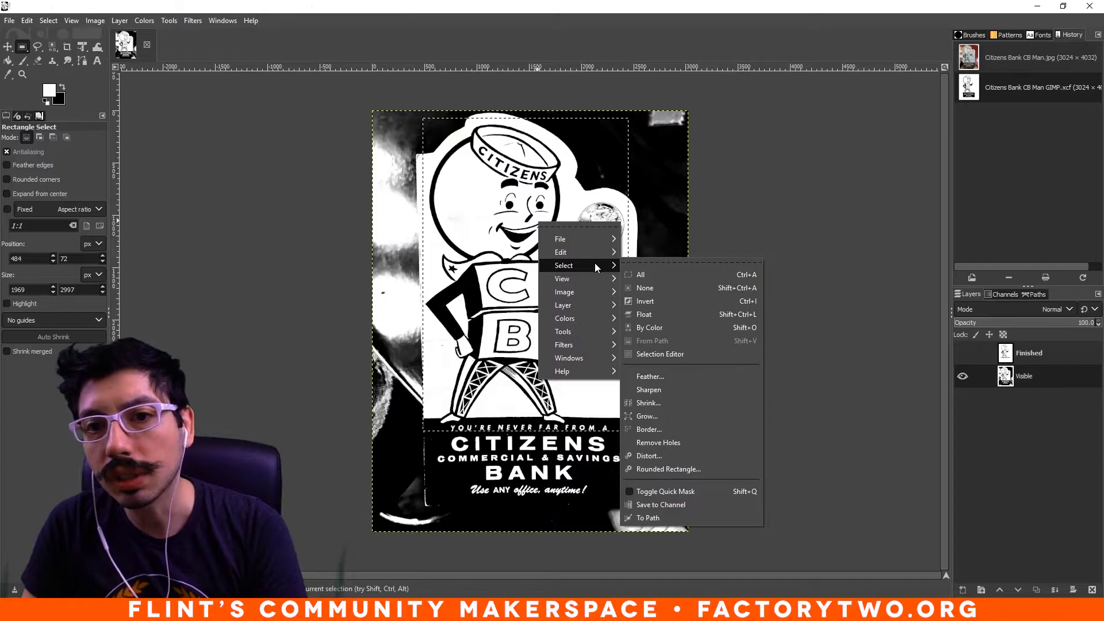
{"action": "left_click", "coordinate": [678, 294]}
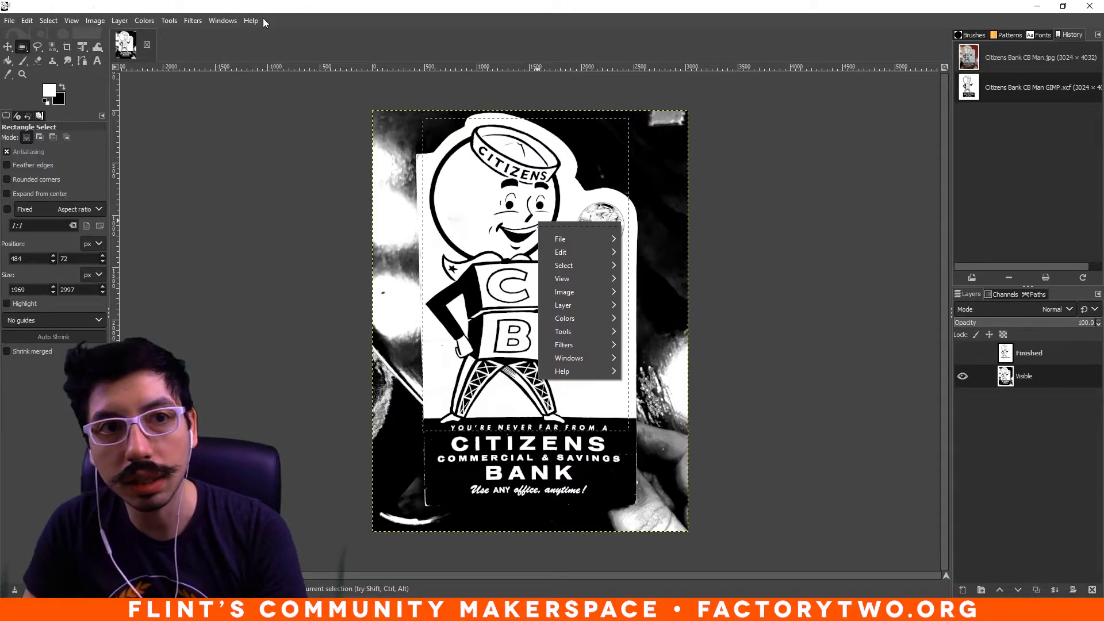
{"action": "left_click", "coordinate": [46, 24]}
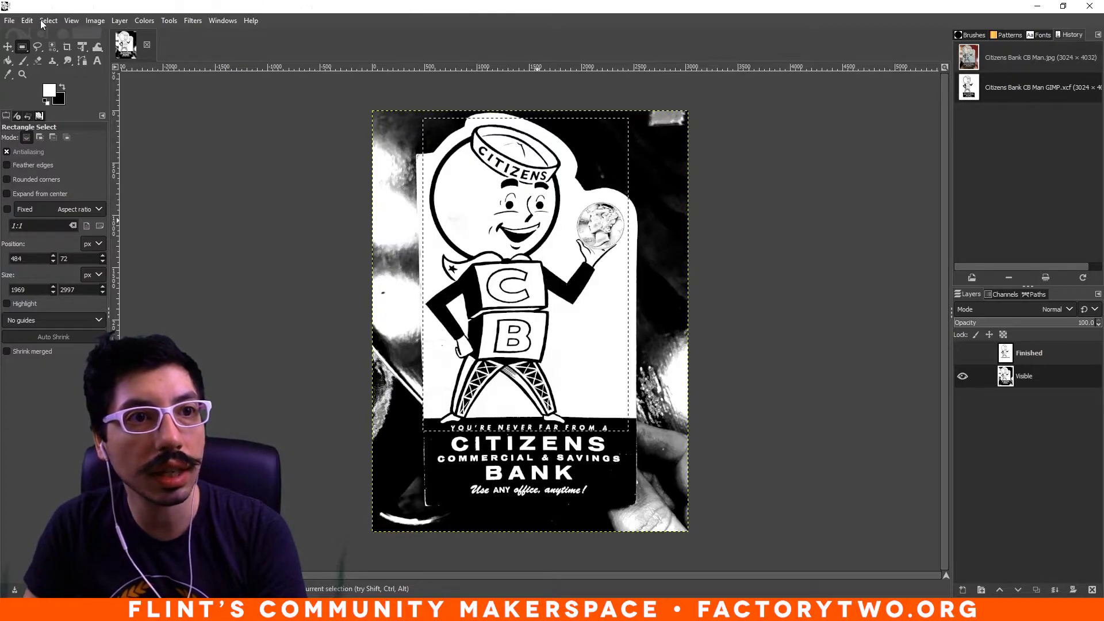
{"action": "left_click", "coordinate": [42, 23]}
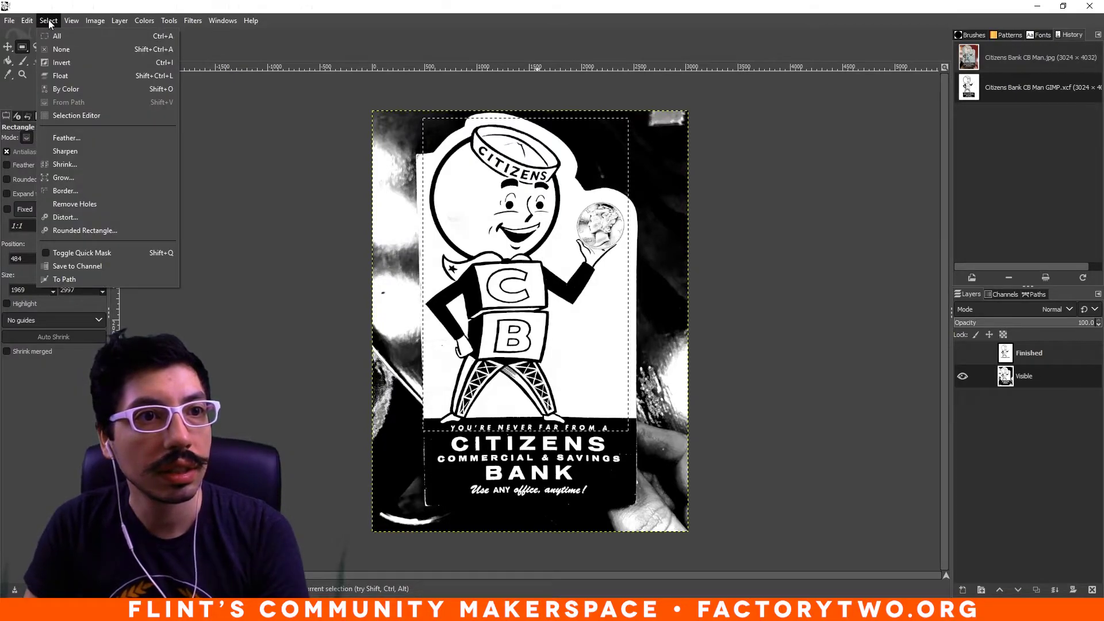
{"action": "left_click", "coordinate": [57, 63]}
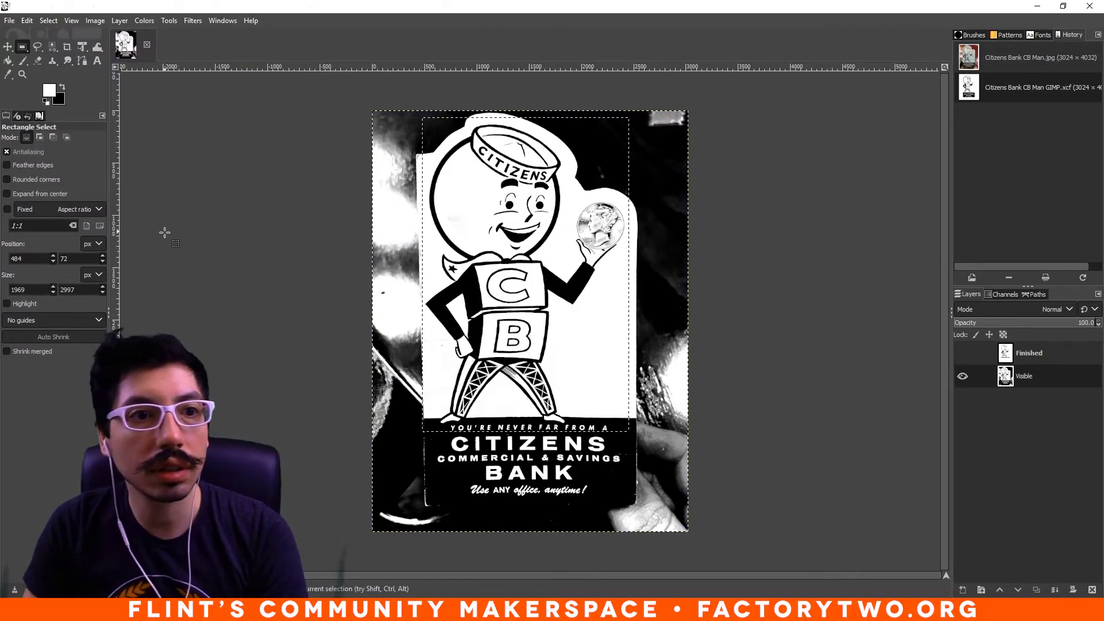
Bucket-fill the selected area around the character with white and clear the selection.
{"action": "left_click", "coordinate": [8, 61]}
{"action": "left_click", "coordinate": [548, 347]}
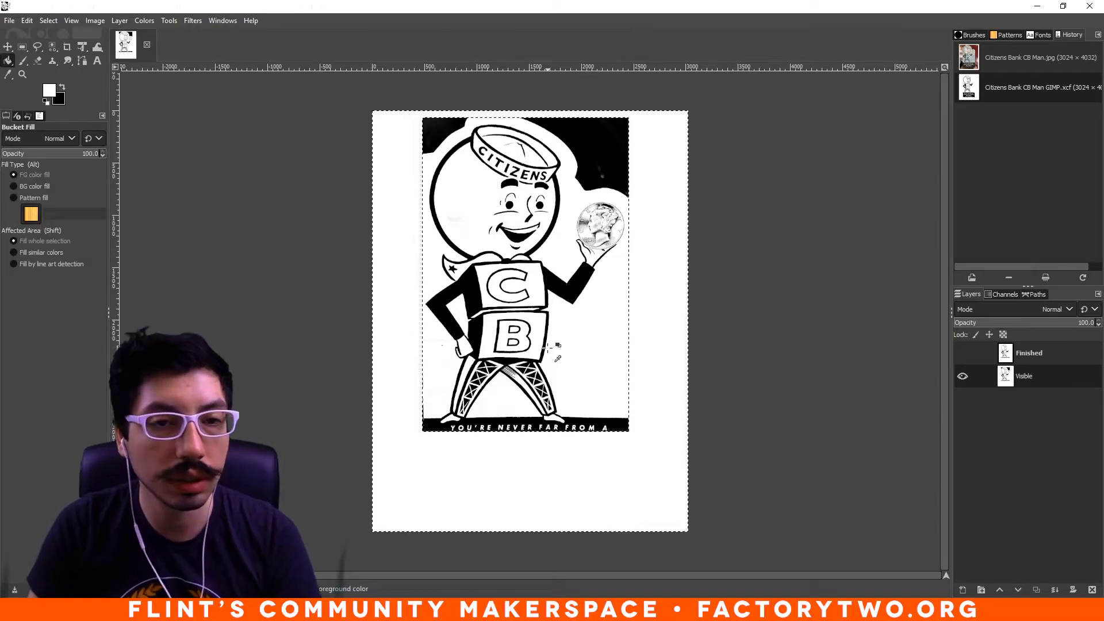
{"action": "right_click", "coordinate": [491, 217]}
{"action": "mouse_move", "coordinate": [540, 264]}
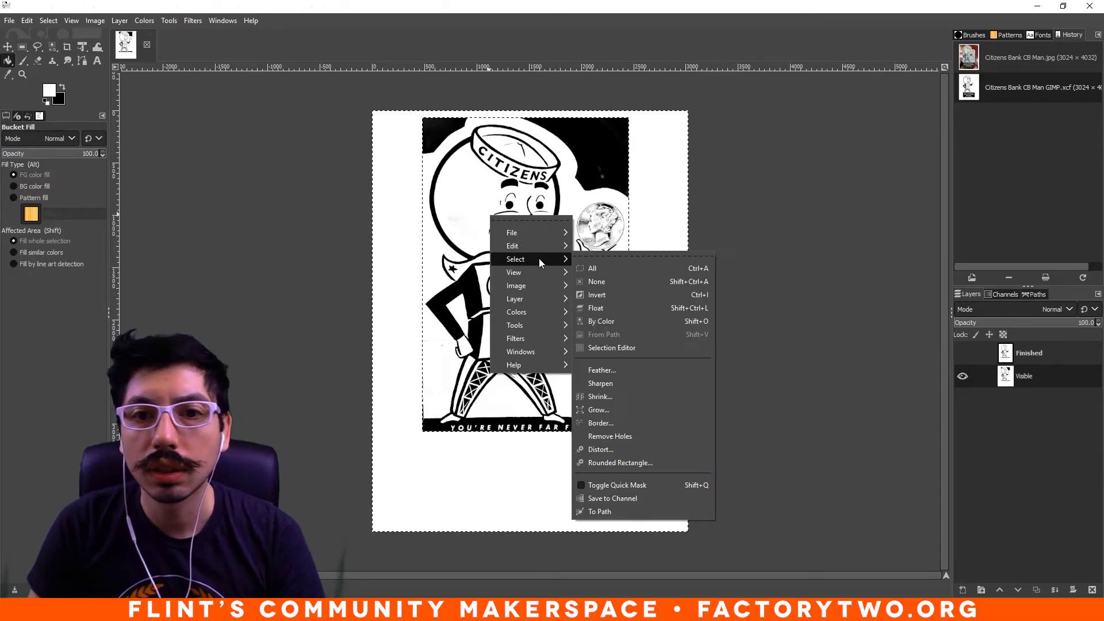
{"action": "left_click", "coordinate": [626, 283]}
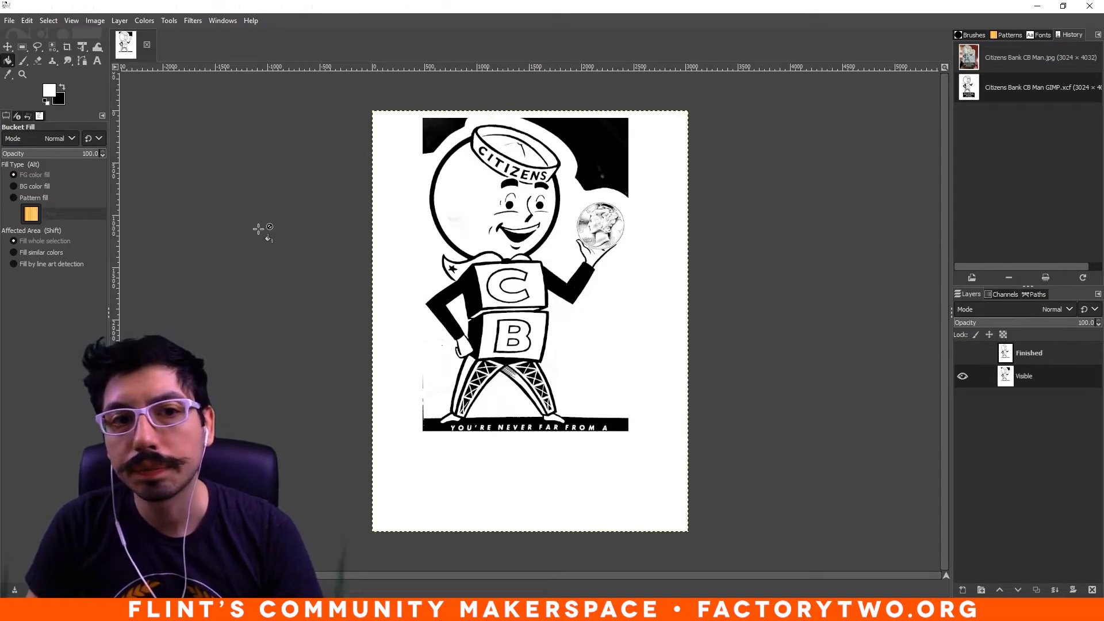
Enlarge the paintbrush to 174 and paint white over the black background patches on both sides of the character's hat.
{"action": "left_click", "coordinate": [23, 61]}
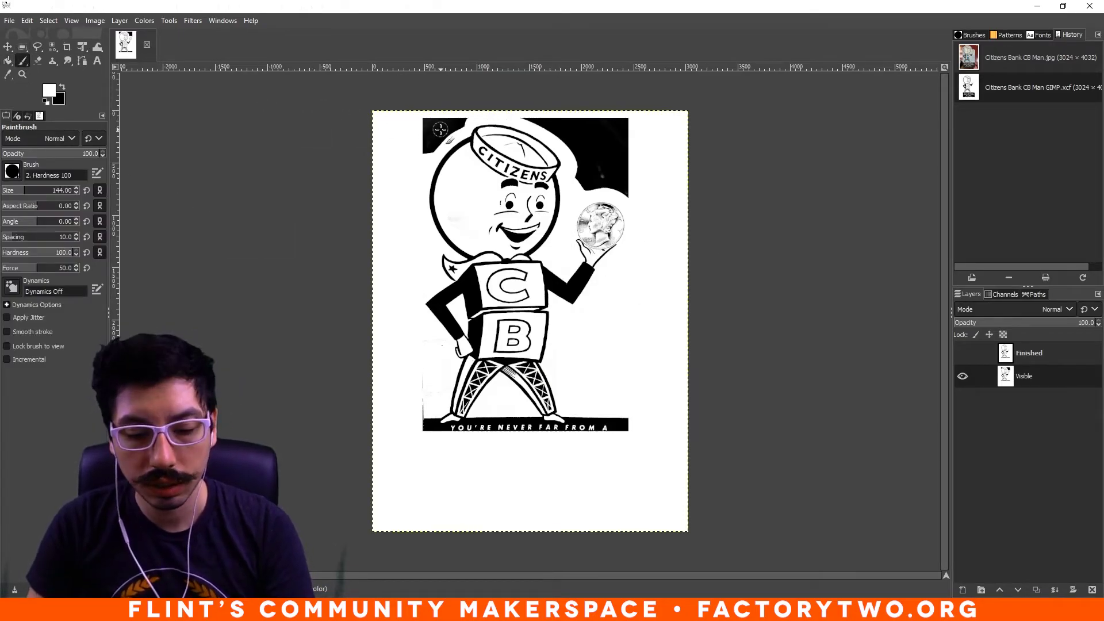
{"action": "key", "text": "bracketright"}
{"action": "key", "text": "bracketright"}
{"action": "key", "text": "bracketright"}
{"action": "key", "text": "bracketright"}
{"action": "left_click_drag", "start_coordinate": [460, 121], "coordinate": [437, 140]}
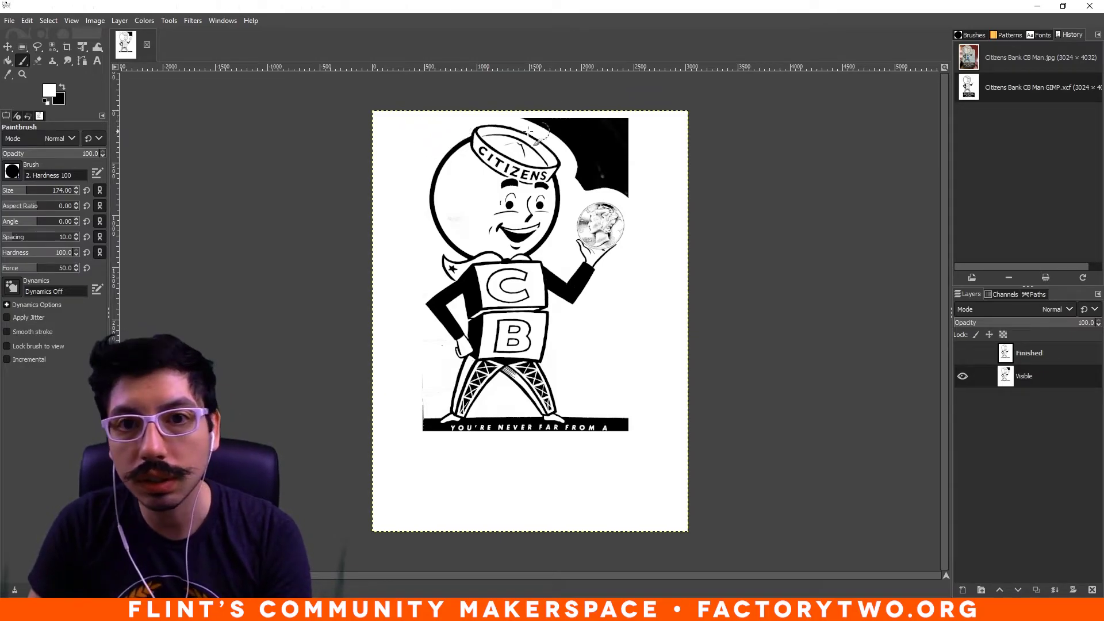
{"action": "mouse_move", "coordinate": [520, 121]}
{"action": "left_mouse_down"}
{"action": "mouse_move", "coordinate": [565, 136]}
{"action": "mouse_move", "coordinate": [583, 185]}
{"action": "mouse_move", "coordinate": [625, 196]}
{"action": "mouse_move", "coordinate": [621, 120]}
{"action": "mouse_move", "coordinate": [558, 121]}
{"action": "mouse_move", "coordinate": [581, 133]}
{"action": "mouse_move", "coordinate": [595, 179]}
{"action": "mouse_move", "coordinate": [615, 152]}
{"action": "mouse_move", "coordinate": [589, 125]}
{"action": "mouse_move", "coordinate": [611, 132]}
{"action": "left_mouse_up"}
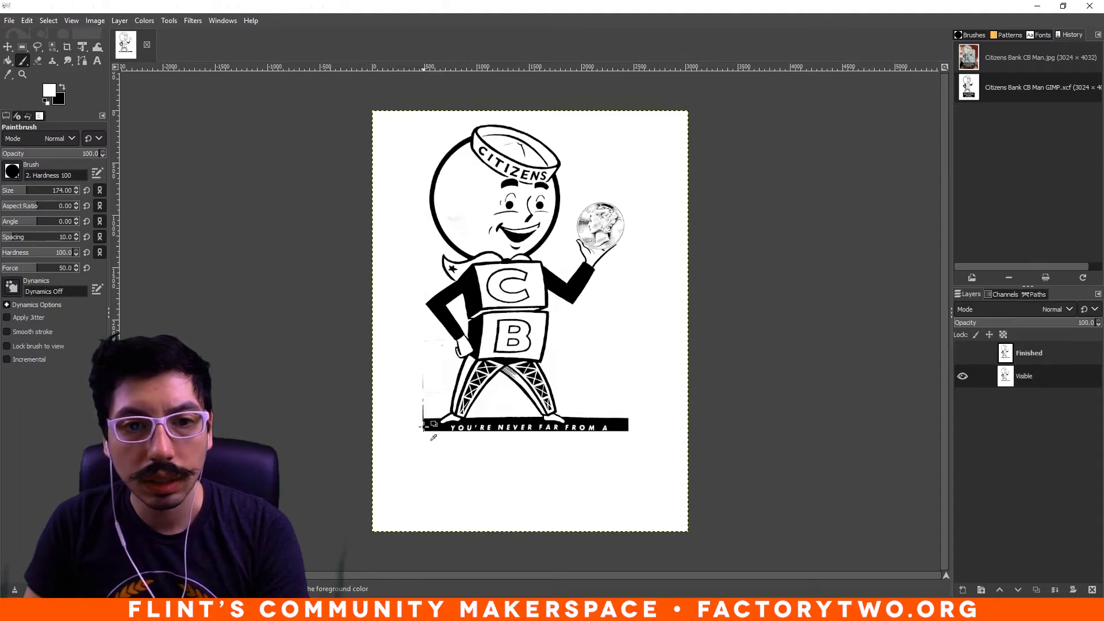
Paint white over the thin stray vertical line beside the left leg, above the end of the black base.
{"action": "scroll", "coordinate": [420, 443], "scroll_direction": "up", "scroll_amount": 3}
{"action": "left_click", "coordinate": [419, 372]}
{"action": "mouse_move", "coordinate": [431, 153]}
{"action": "left_mouse_down"}
{"action": "mouse_move", "coordinate": [417, 190]}
{"action": "mouse_move", "coordinate": [486, 209]}
{"action": "left_mouse_up"}
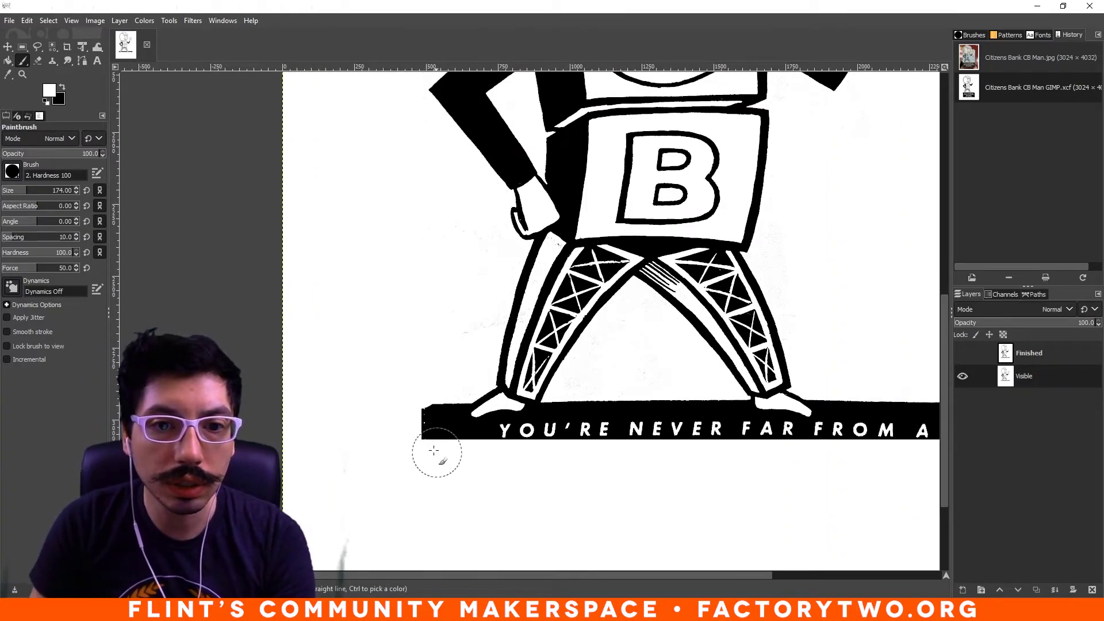
Reduce the brush to 69 and paint black over the lettering YOU'RE NEVER FAR FROM A on the base.
{"action": "left_click_drag", "start_coordinate": [649, 437], "coordinate": [412, 396]}
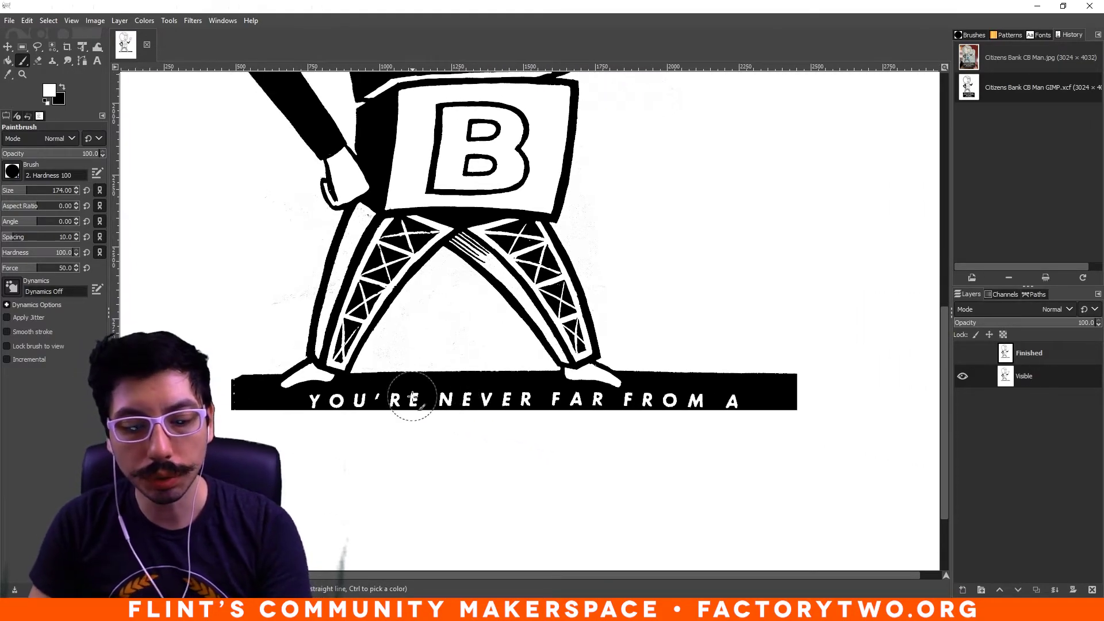
{"action": "key", "text": "bracketleft"}
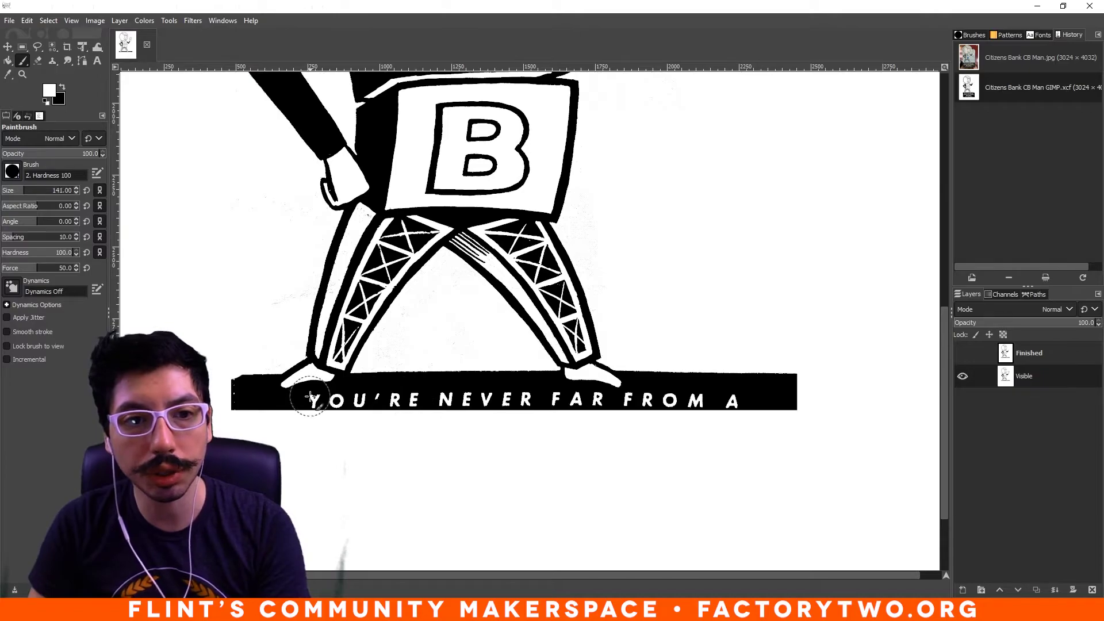
{"action": "key", "text": "bracketleft"}
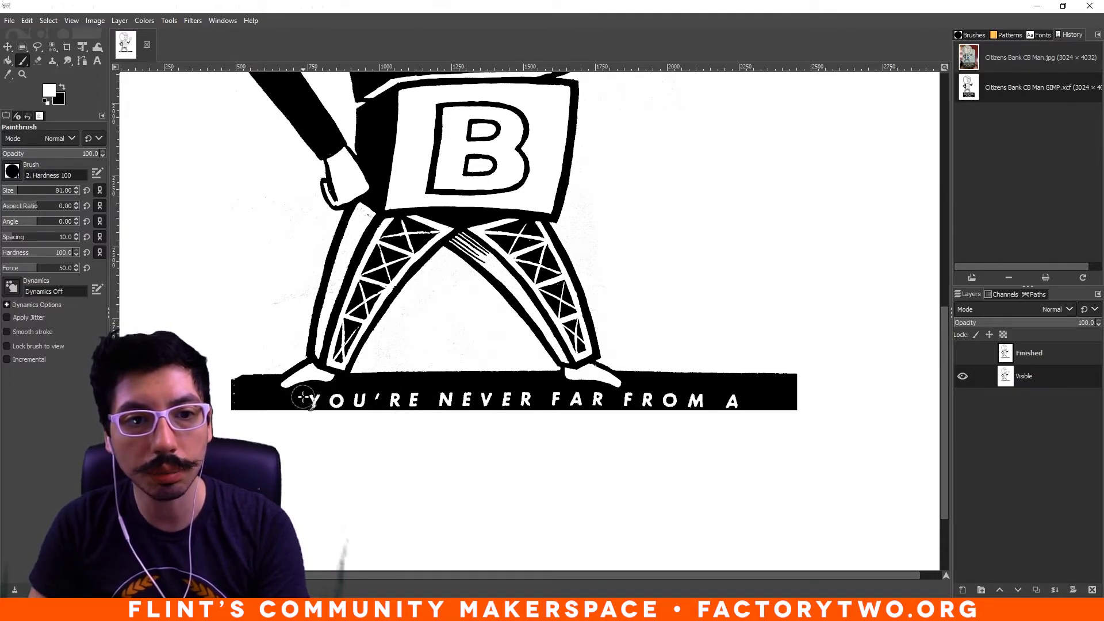
{"action": "key", "text": "x"}
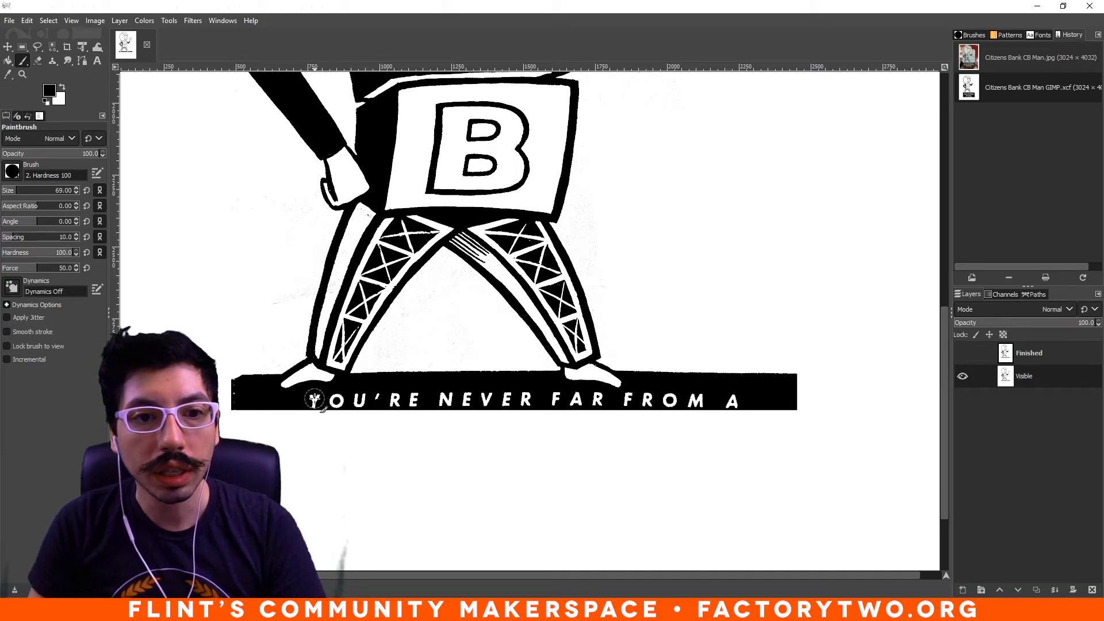
{"action": "left_click_drag", "start_coordinate": [313, 398], "coordinate": [375, 395]}
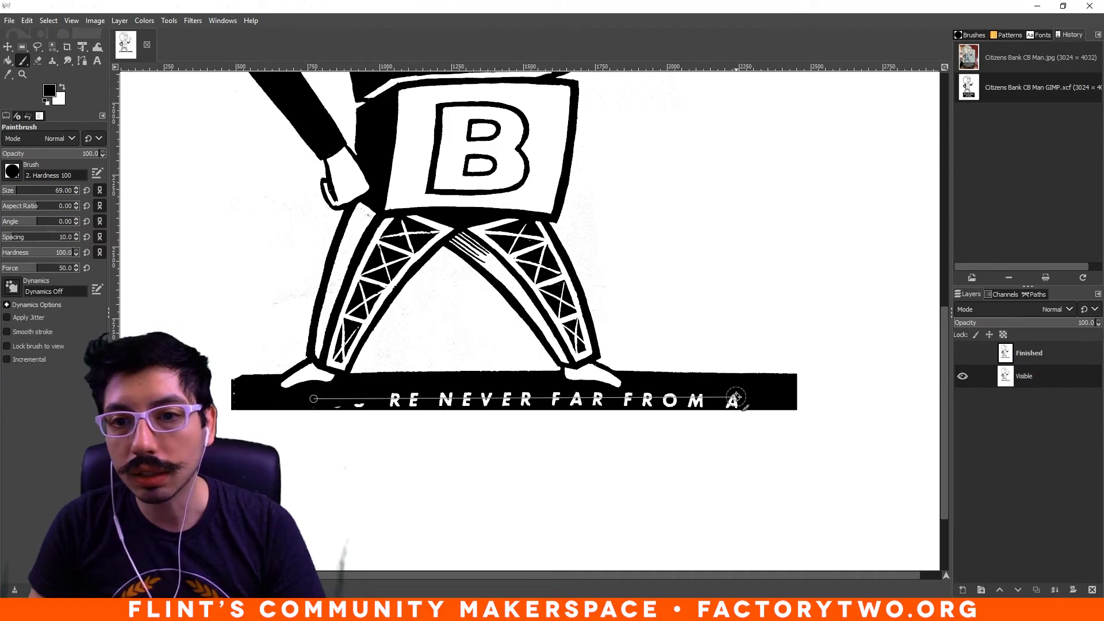
{"action": "left_click", "coordinate": [737, 398], "text": "shift"}
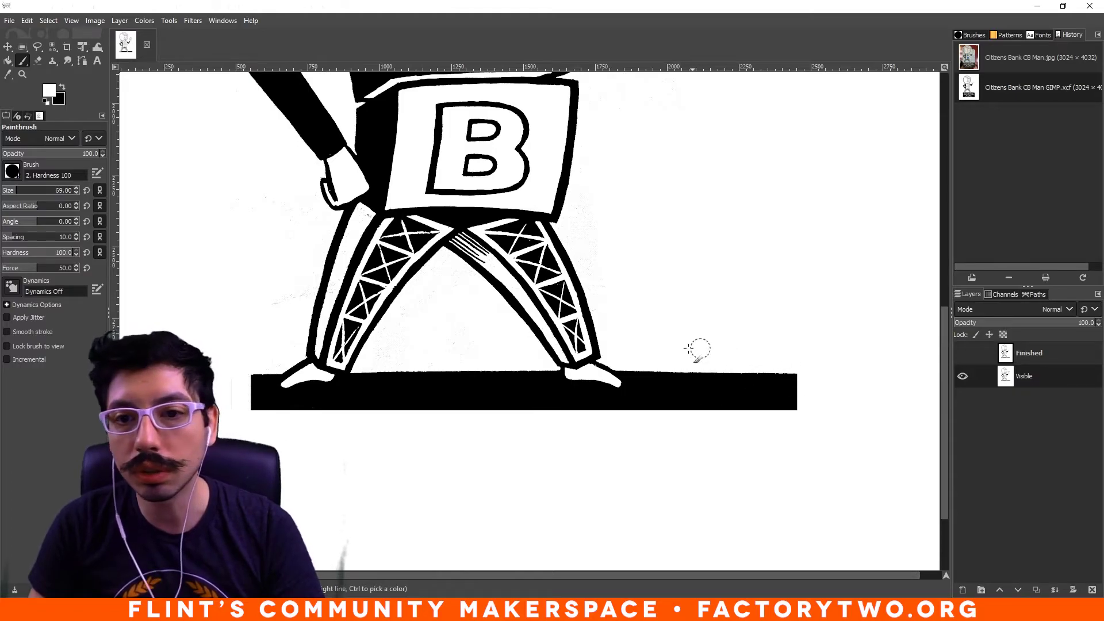
Cut the black base just beyond the right foot with white and paint out the leftover segment with the brush enlarged to 119.
{"action": "left_click_drag", "start_coordinate": [663, 348], "coordinate": [675, 439]}
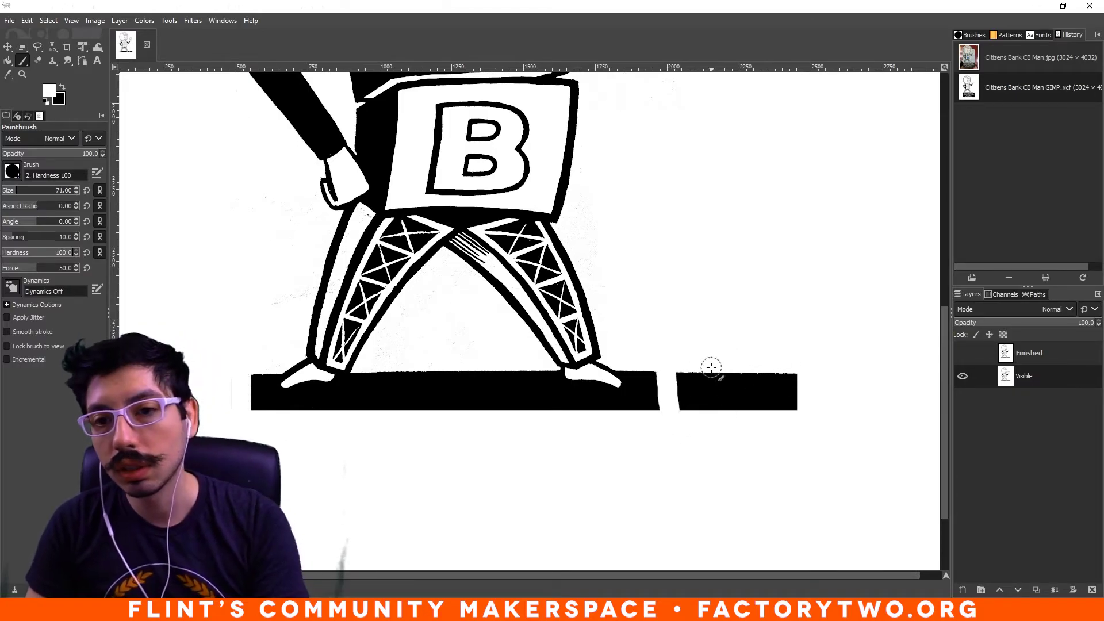
{"action": "key", "text": "bracketright"}
{"action": "key", "text": "bracketright"}
{"action": "key", "text": "bracketright"}
{"action": "key", "text": "bracketright"}
{"action": "key", "text": "bracketright"}
{"action": "key", "text": "bracketright"}
{"action": "key", "text": "bracketright"}
{"action": "key", "text": "bracketright"}
{"action": "key", "text": "bracketright"}
{"action": "key", "text": "bracketright"}
{"action": "key", "text": "bracketright"}
{"action": "key", "text": "bracketright"}
{"action": "key", "text": "bracketright"}
{"action": "key", "text": "bracketright"}
{"action": "key", "text": "bracketright"}
{"action": "key", "text": "bracketright"}
{"action": "key", "text": "bracketright"}
{"action": "key", "text": "bracketright"}
{"action": "key", "text": "bracketright"}
{"action": "key", "text": "bracketright"}
{"action": "key", "text": "bracketright"}
{"action": "key", "text": "bracketright"}
{"action": "key", "text": "bracketright"}
{"action": "key", "text": "bracketright"}
{"action": "key", "text": "bracketright"}
{"action": "key", "text": "bracketright"}
{"action": "key", "text": "bracketright"}
{"action": "key", "text": "bracketright"}
{"action": "key", "text": "bracketright"}
{"action": "key", "text": "bracketright"}
{"action": "key", "text": "bracketright"}
{"action": "mouse_move", "coordinate": [685, 377]}
{"action": "left_mouse_down"}
{"action": "mouse_move", "coordinate": [695, 403]}
{"action": "mouse_move", "coordinate": [714, 374]}
{"action": "mouse_move", "coordinate": [758, 394]}
{"action": "mouse_move", "coordinate": [725, 409]}
{"action": "mouse_move", "coordinate": [766, 402]}
{"action": "mouse_move", "coordinate": [792, 370]}
{"action": "mouse_move", "coordinate": [789, 402]}
{"action": "left_mouse_up"}
Enlarge the brush to 258 and paint white over the entire coin above the raised hand.
{"action": "key", "text": "minus"}
{"action": "key", "text": "minus"}
{"action": "key", "text": "minus"}
{"action": "key", "text": "minus"}
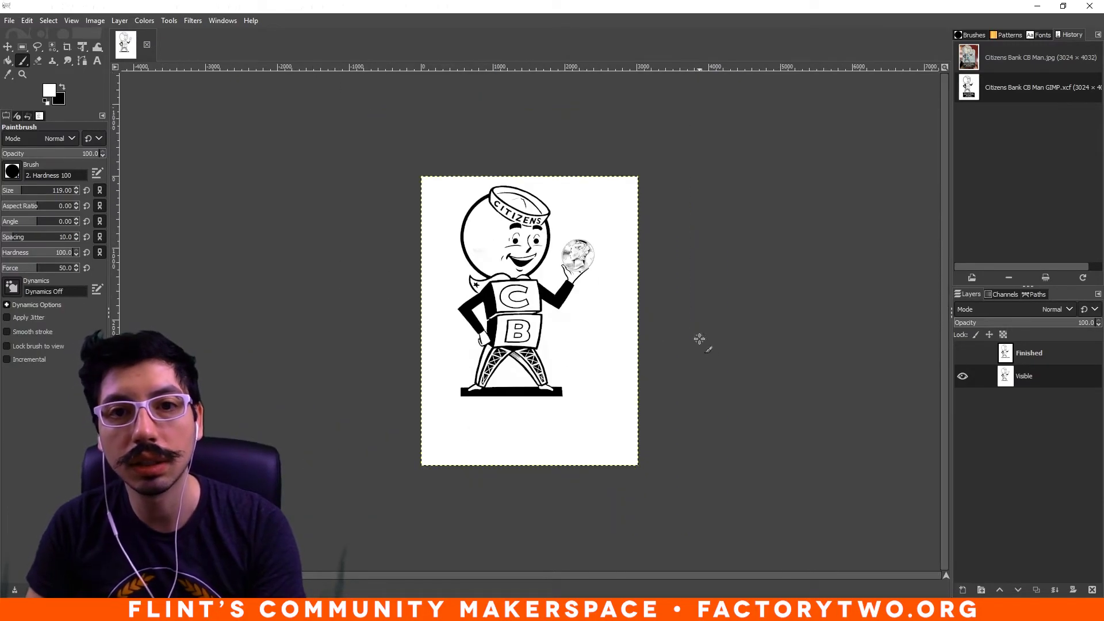
{"action": "key", "text": "plus"}
{"action": "key", "text": "plus"}
{"action": "key", "text": "plus"}
{"action": "key", "text": "plus"}
{"action": "key", "text": "plus"}
{"action": "key", "text": "plus"}
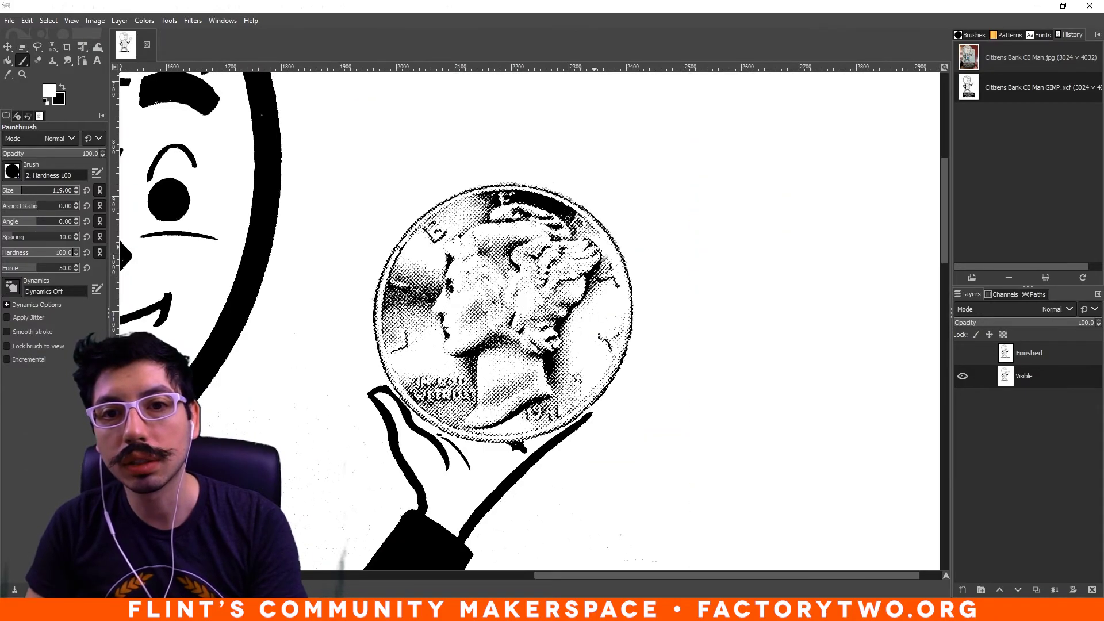
{"action": "key", "text": "bracketright"}
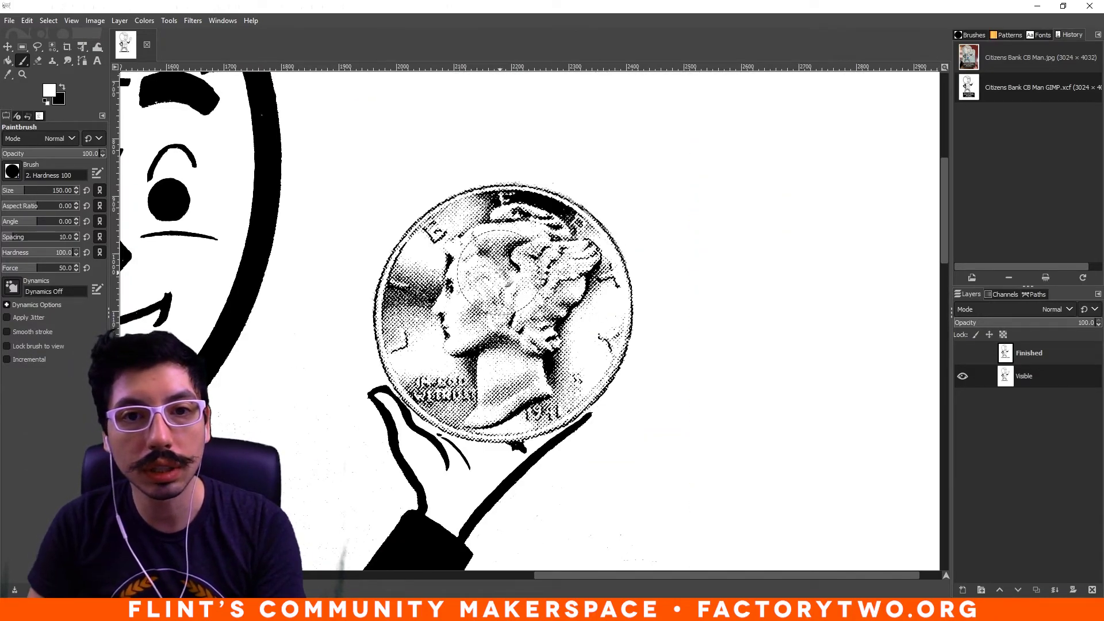
{"action": "key", "text": "bracketright"}
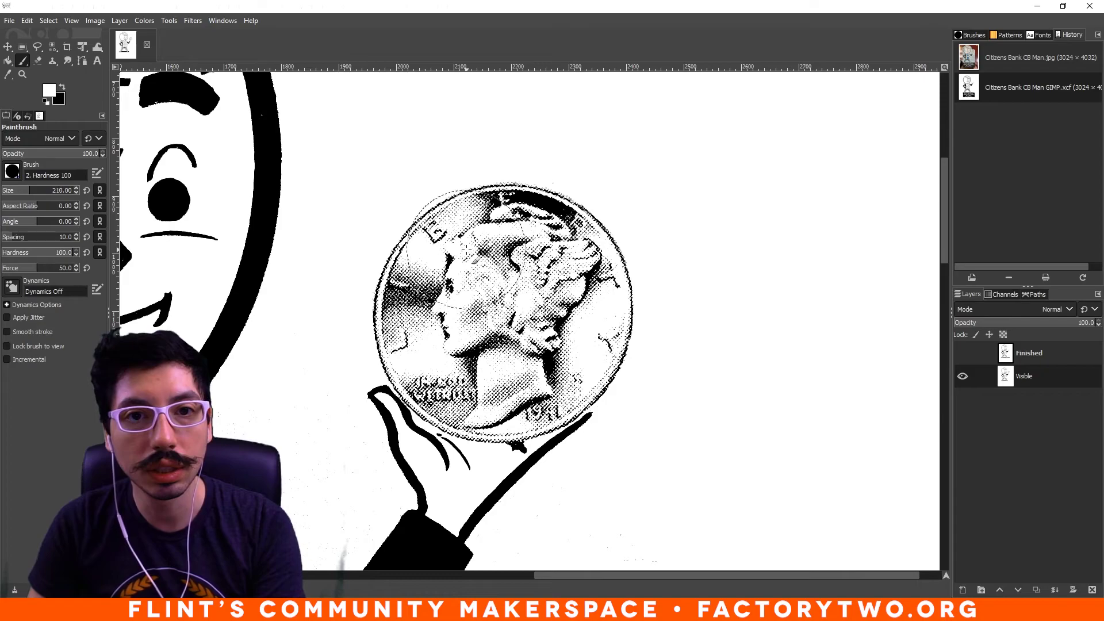
{"action": "key", "text": "bracketright"}
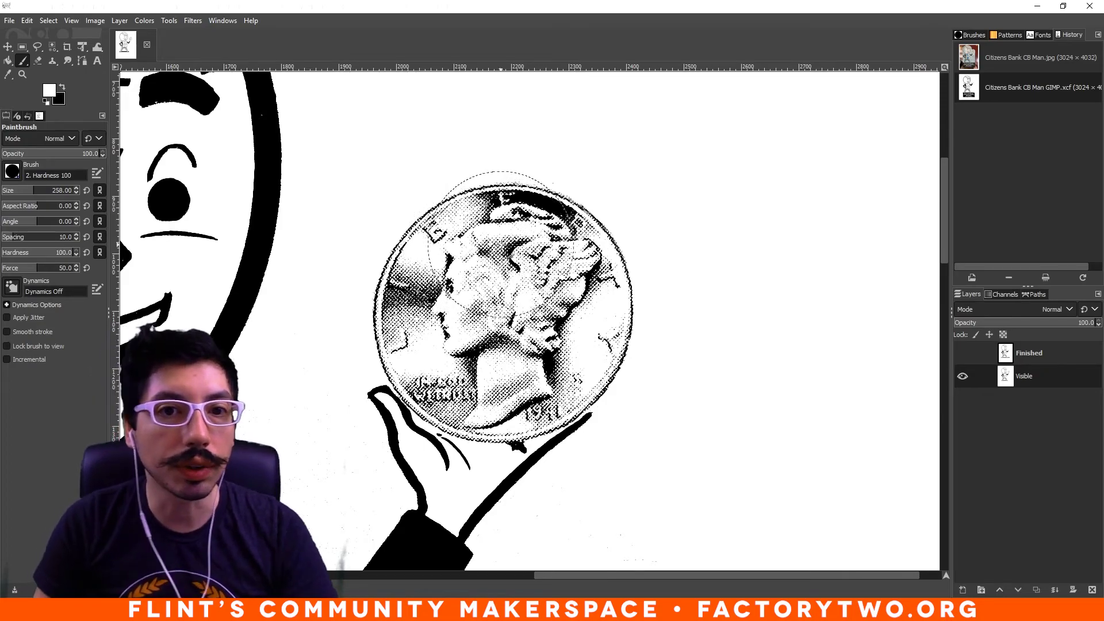
{"action": "left_click", "coordinate": [493, 247]}
{"action": "mouse_move", "coordinate": [493, 247]}
{"action": "left_mouse_down"}
{"action": "mouse_move", "coordinate": [458, 257]}
{"action": "mouse_move", "coordinate": [433, 313]}
{"action": "mouse_move", "coordinate": [445, 318]}
{"action": "mouse_move", "coordinate": [446, 344]}
{"action": "mouse_move", "coordinate": [474, 353]}
{"action": "left_mouse_up"}
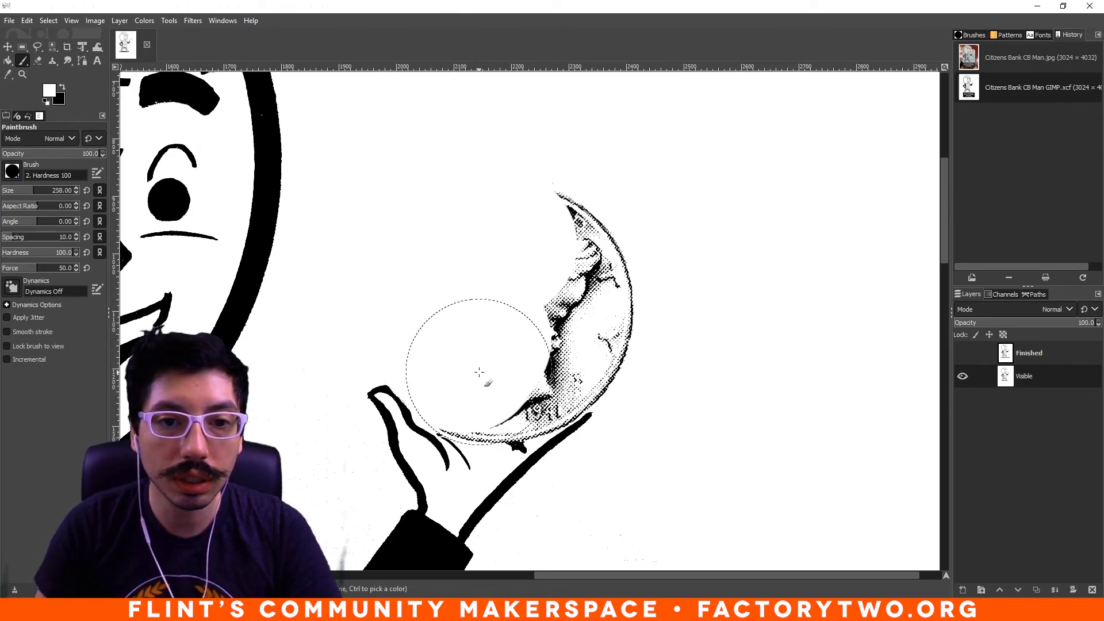
{"action": "mouse_move", "coordinate": [480, 371]}
{"action": "left_mouse_down"}
{"action": "mouse_move", "coordinate": [498, 372]}
{"action": "mouse_move", "coordinate": [493, 382]}
{"action": "mouse_move", "coordinate": [524, 360]}
{"action": "mouse_move", "coordinate": [514, 349]}
{"action": "left_mouse_up"}
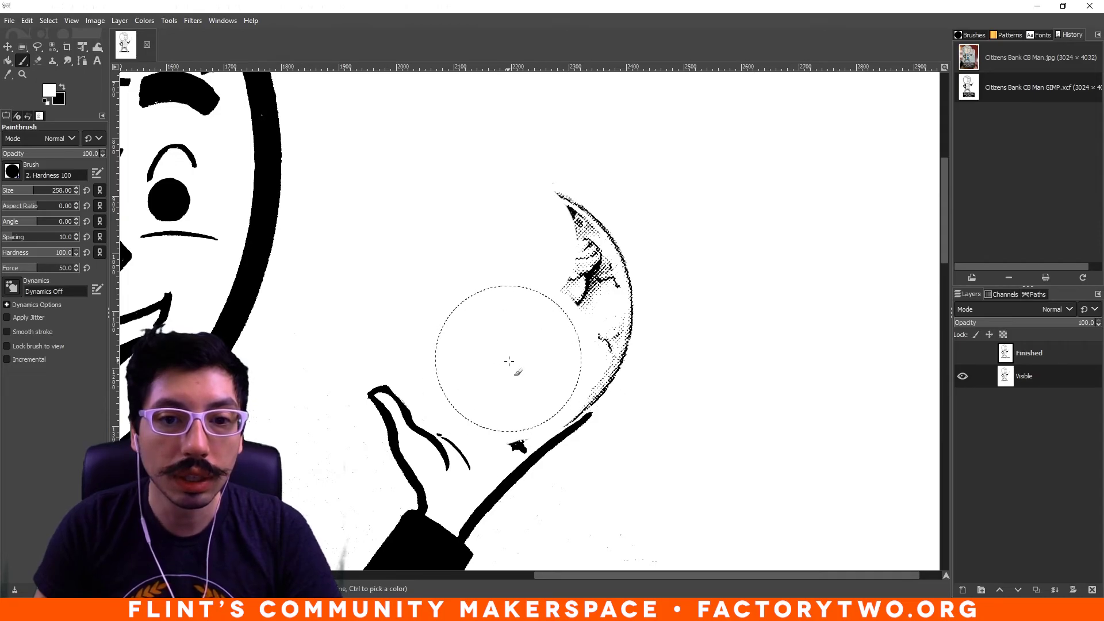
{"action": "mouse_move", "coordinate": [596, 330]}
{"action": "left_mouse_down"}
{"action": "mouse_move", "coordinate": [537, 359]}
{"action": "mouse_move", "coordinate": [551, 341]}
{"action": "mouse_move", "coordinate": [580, 340]}
{"action": "mouse_move", "coordinate": [580, 278]}
{"action": "mouse_move", "coordinate": [549, 216]}
{"action": "mouse_move", "coordinate": [581, 184]}
{"action": "left_mouse_up"}
Compare the cleaned-up artwork with the Finished layer by toggling that layer's visibility, leaving it hidden.
{"action": "scroll", "coordinate": [581, 184], "scroll_direction": "down", "scroll_amount": 5}
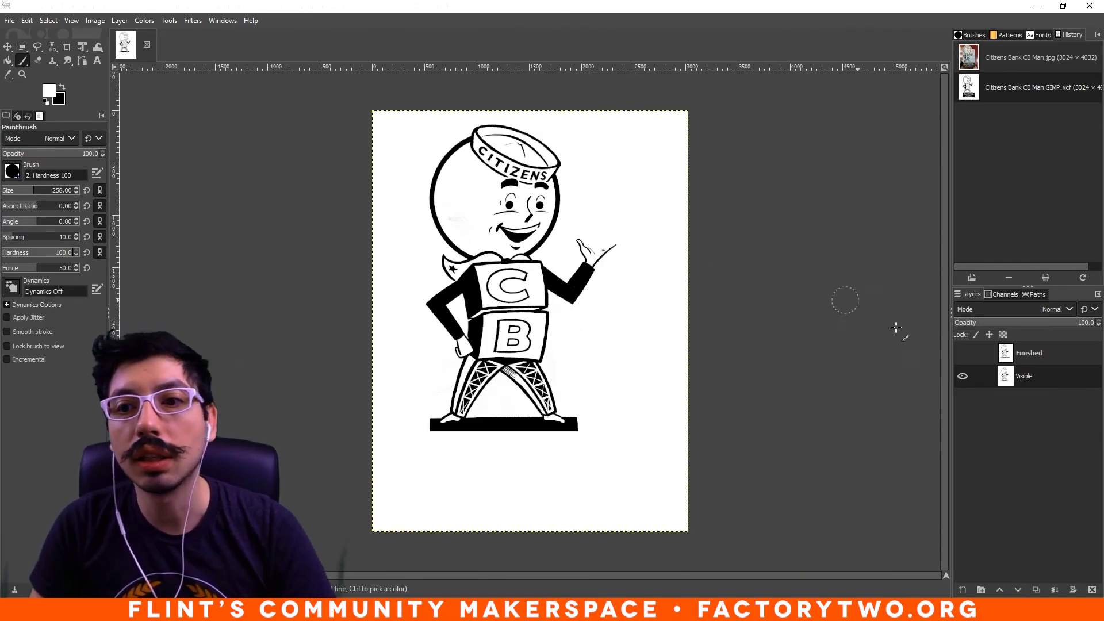
{"action": "left_click", "coordinate": [962, 353]}
{"action": "left_click", "coordinate": [962, 353]}
{"action": "left_click", "coordinate": [963, 353]}
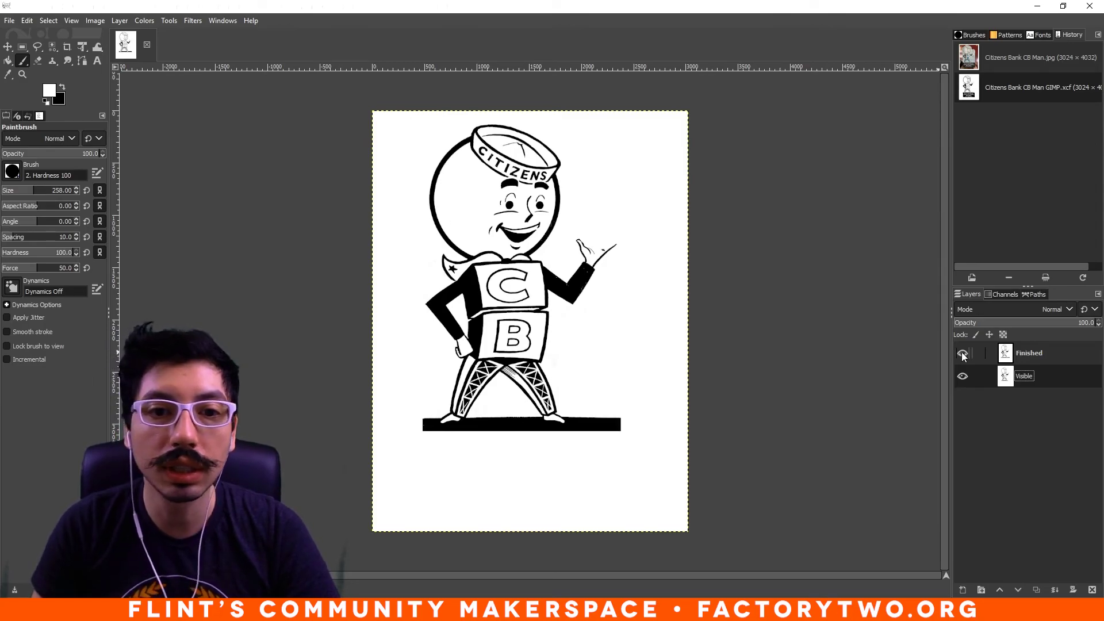
{"action": "left_click", "coordinate": [963, 354]}
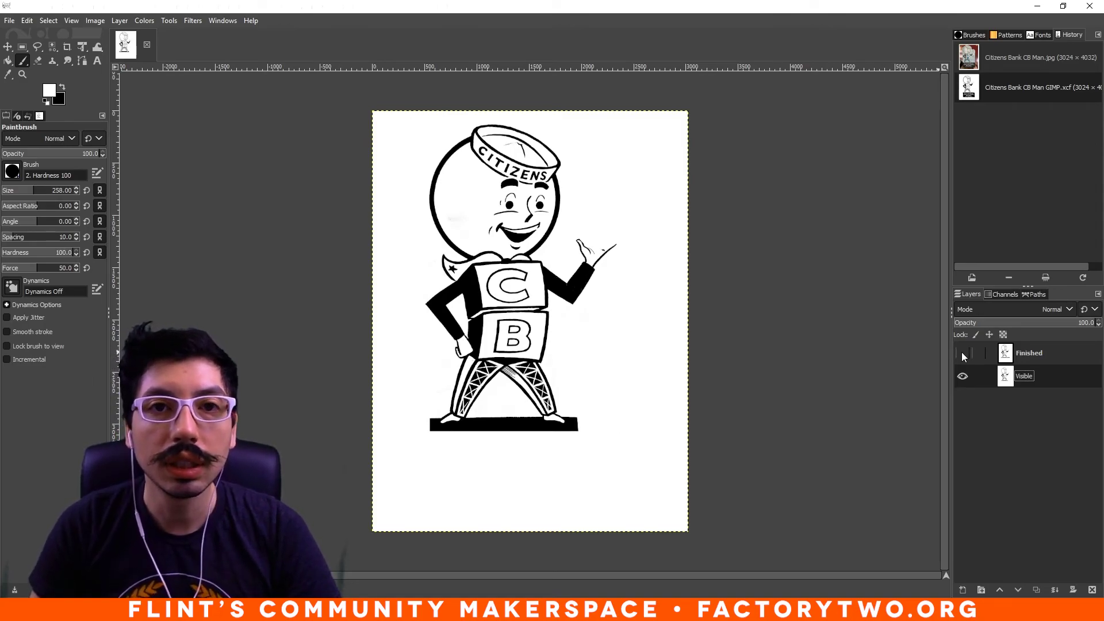